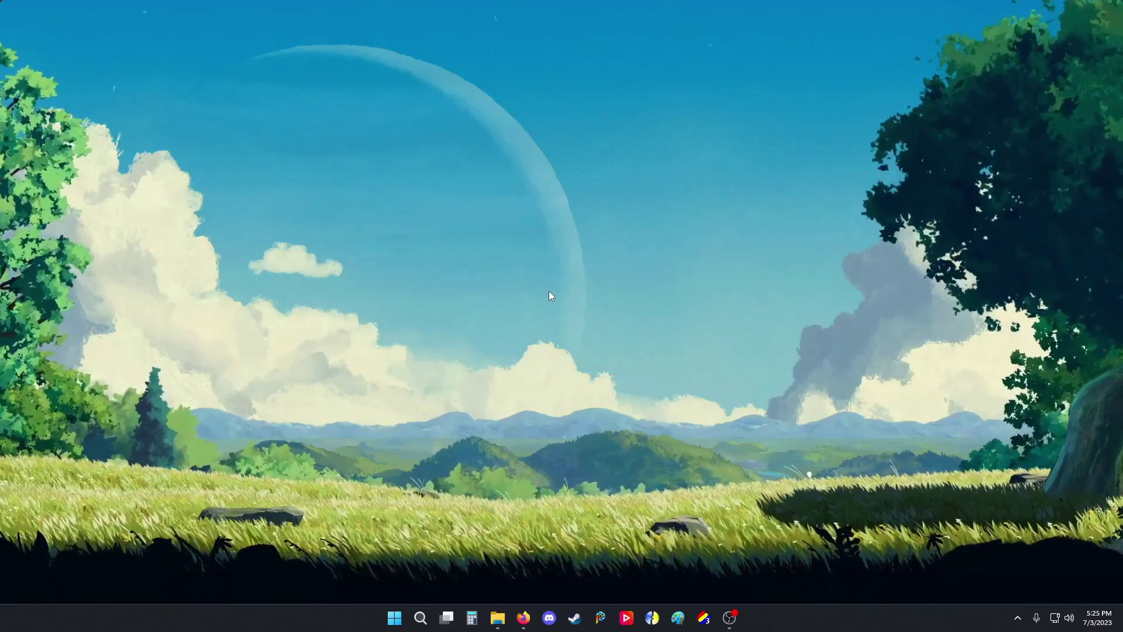
# Step: Open the mugen CFG file from the Classic Mugen 1.1 data folder in Notepad and maximize its window
pyautogui.click(497, 618)
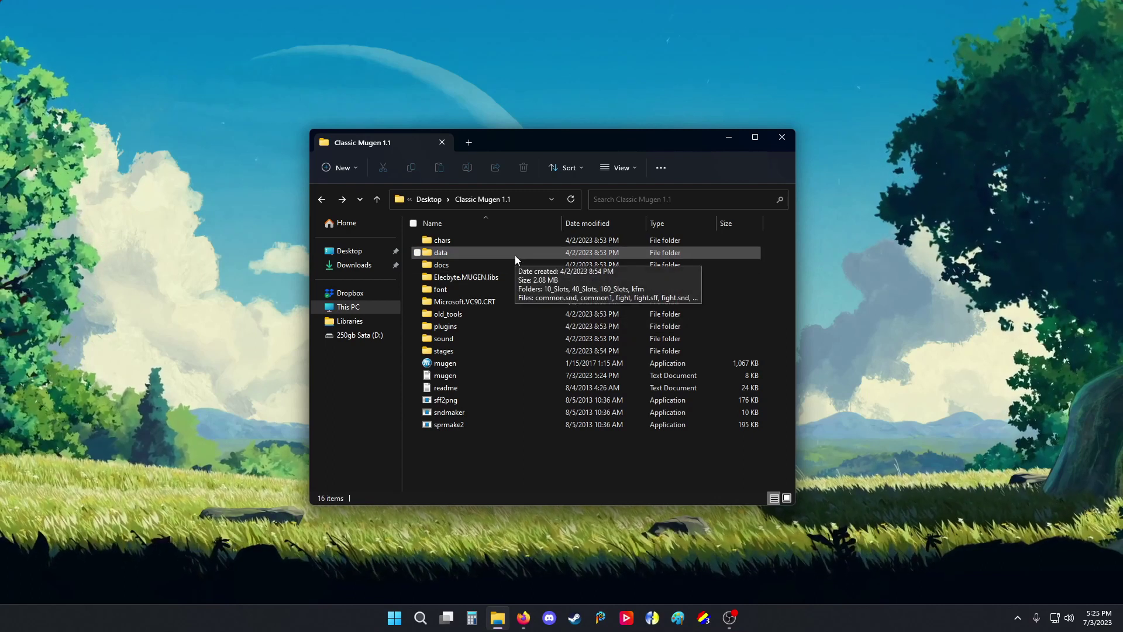
pyautogui.doubleClick(516, 256)
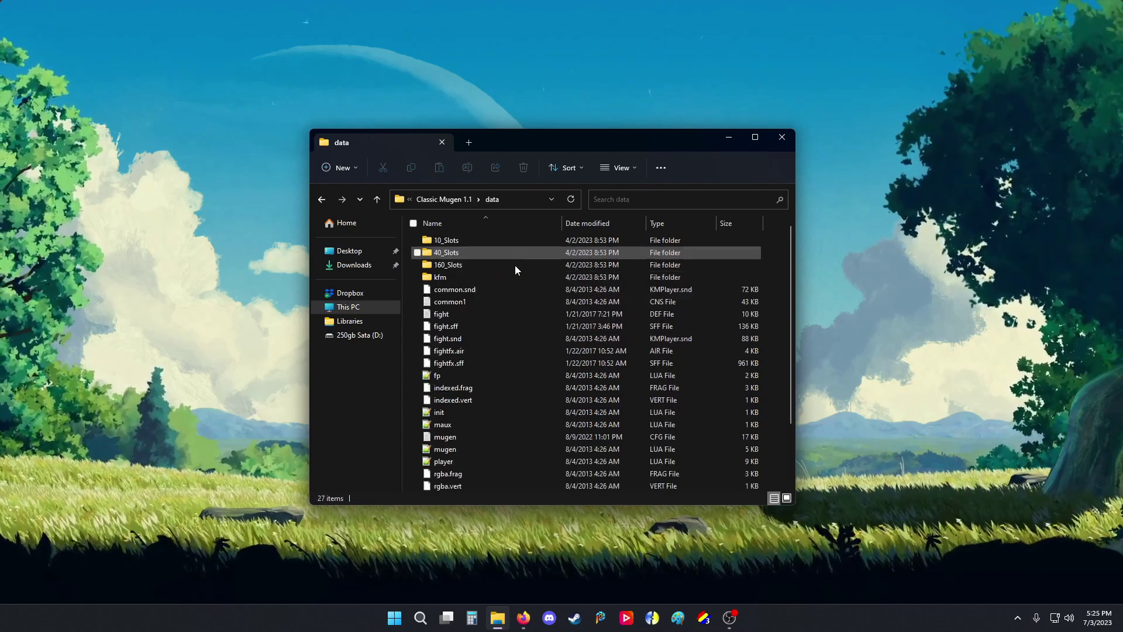
pyautogui.scroll(-2, 521, 286)
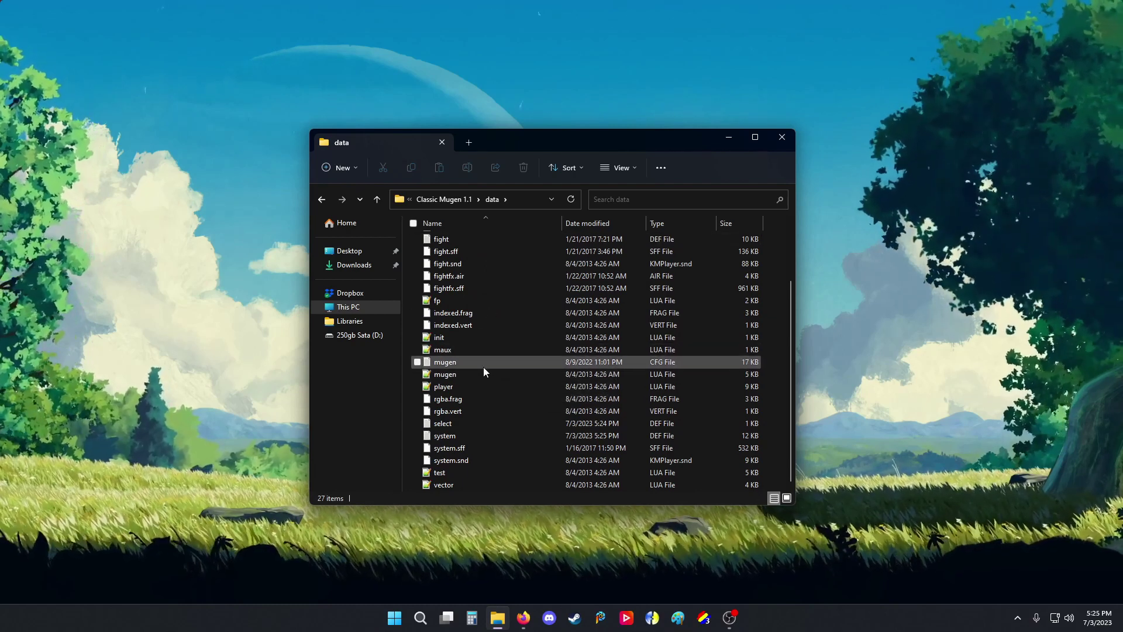
pyautogui.click(460, 363)
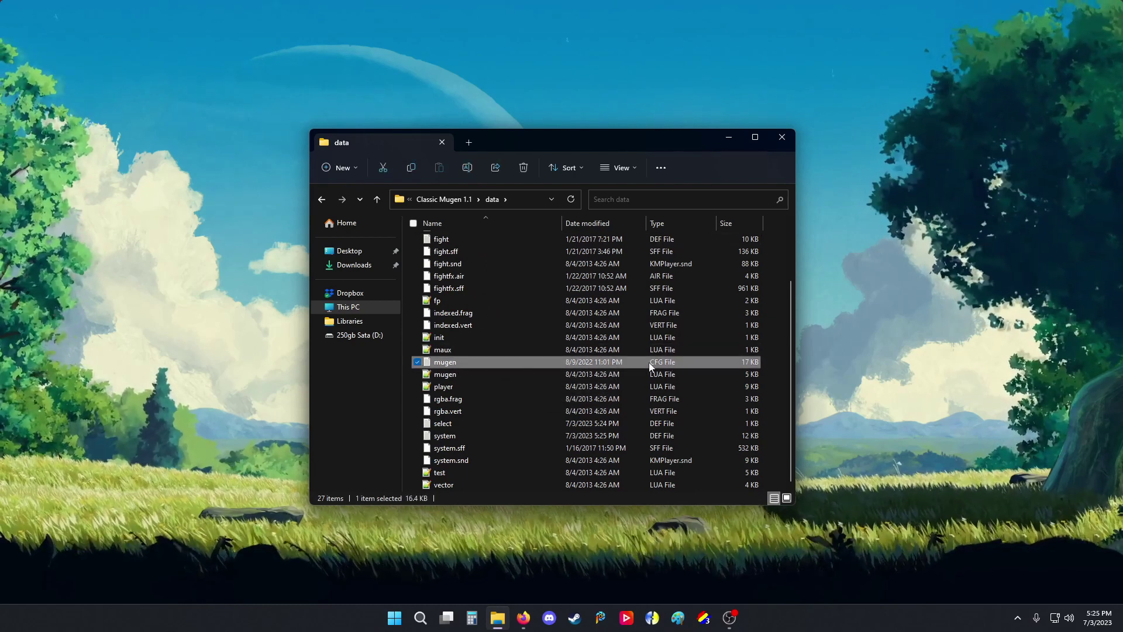
pyautogui.rightClick(489, 363)
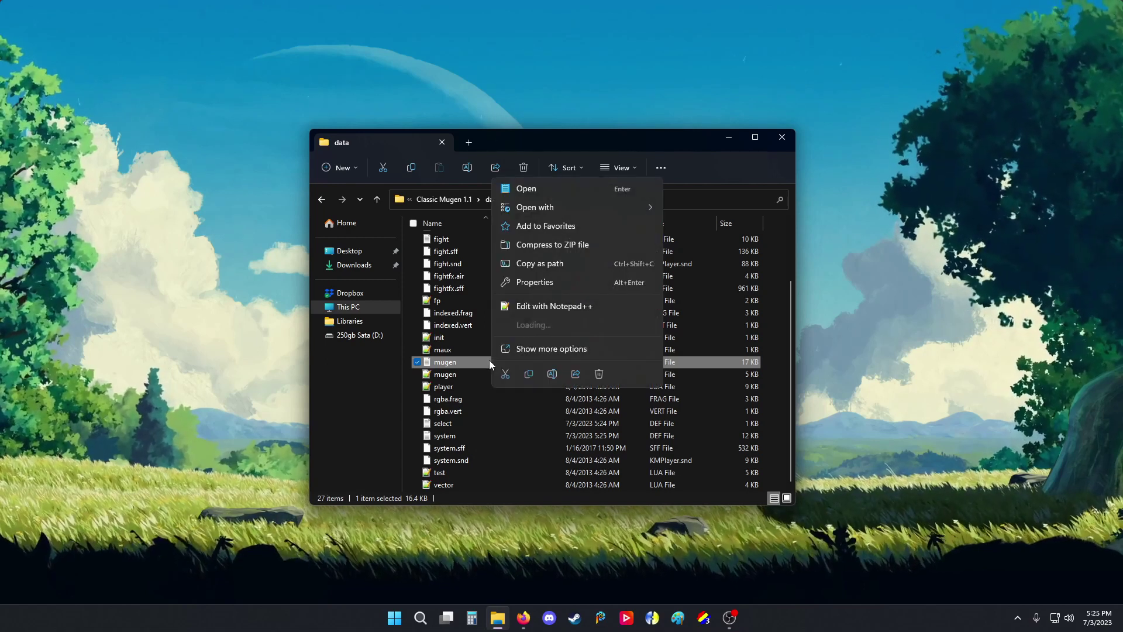
pyautogui.moveTo(613, 188)
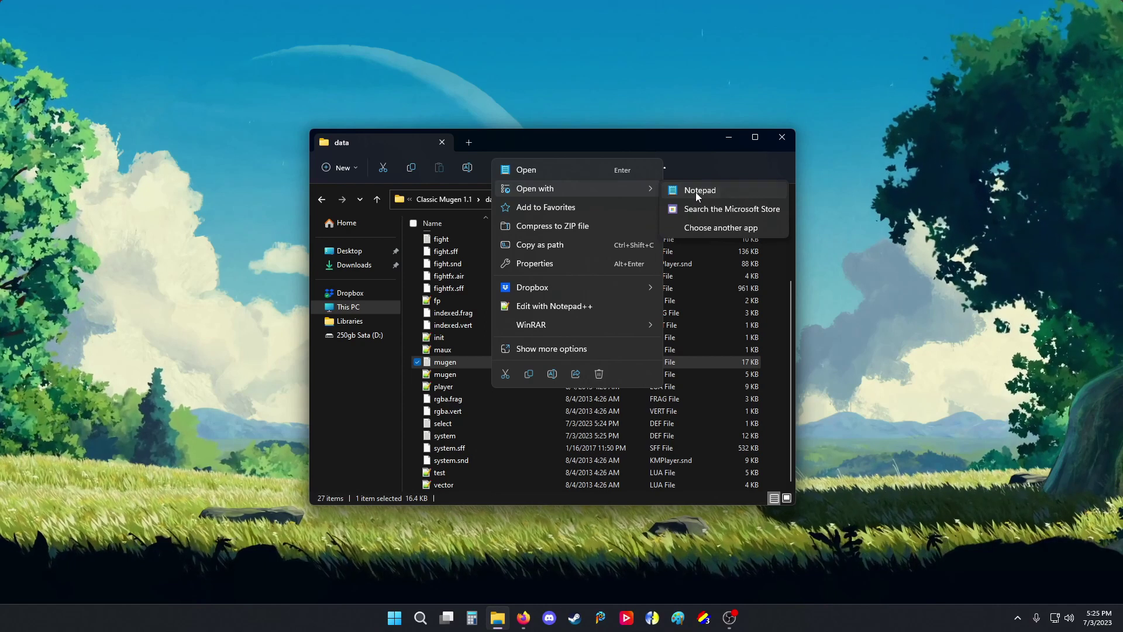
pyautogui.click(696, 191)
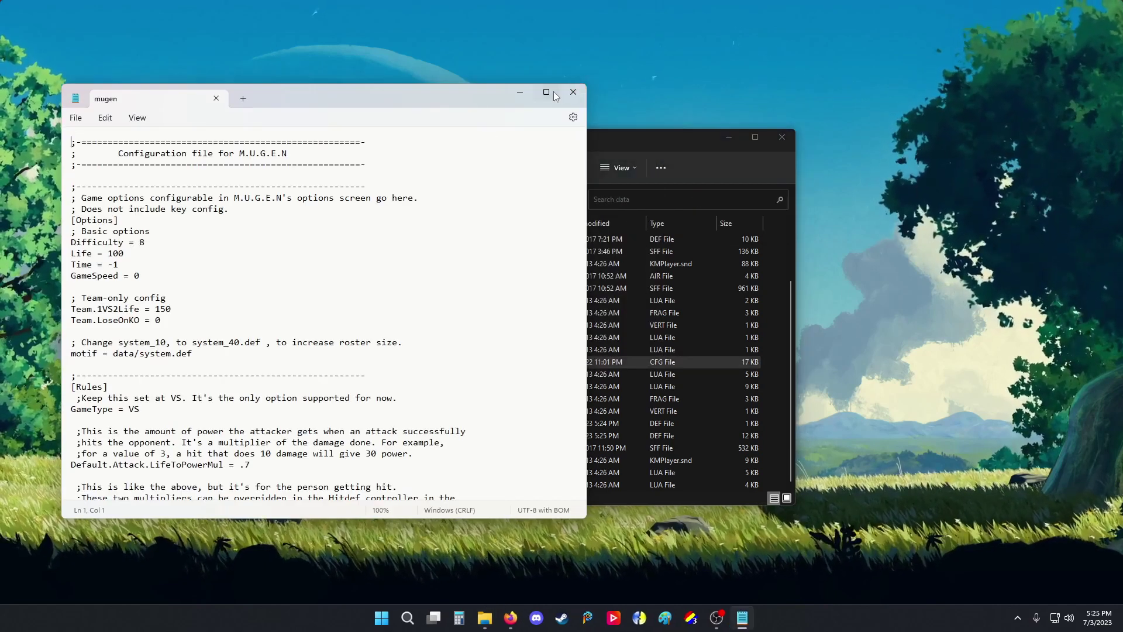
pyautogui.click(548, 91)
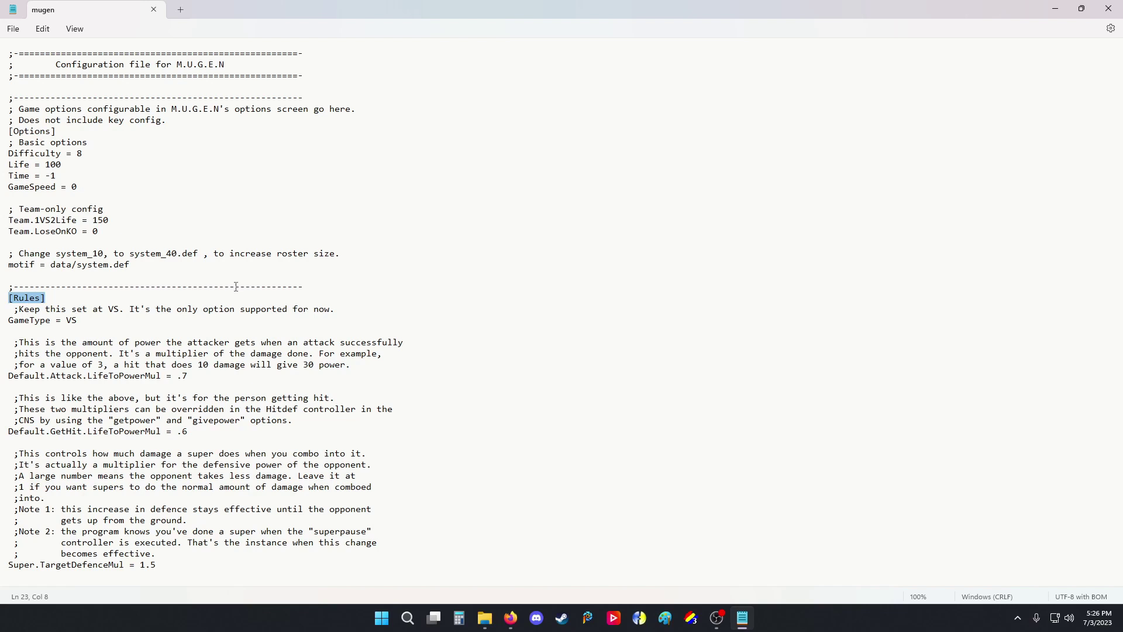
# Step: Review AllowDebugMode and AllowDebugKeys in the configuration's [Debug] section, and close the file with its changes saved
pyautogui.scroll(-20, 238, 290)
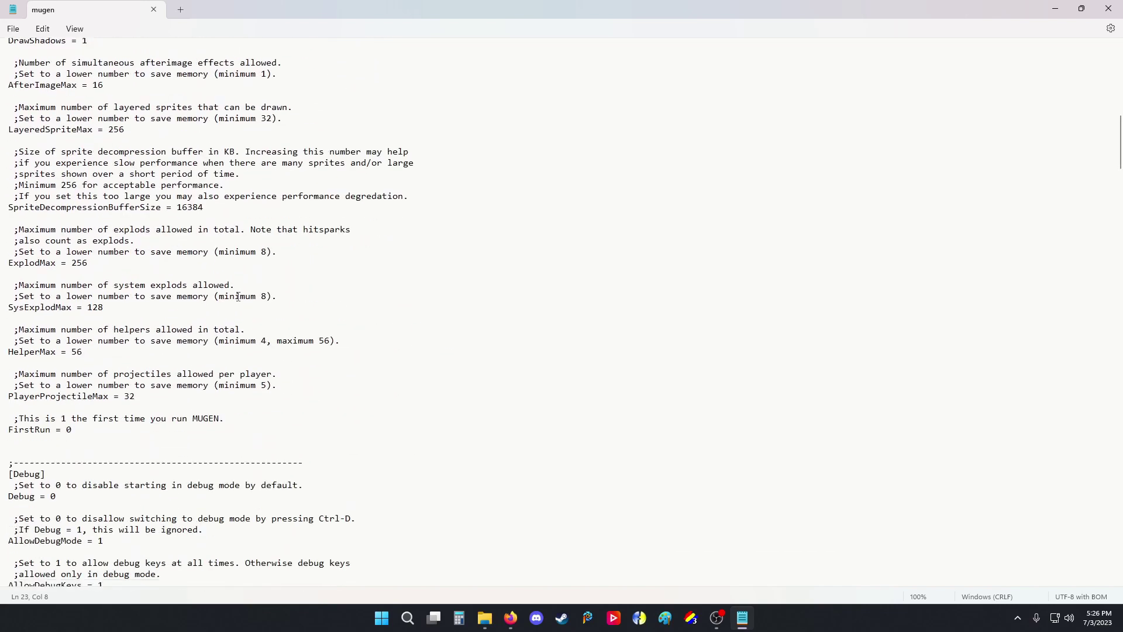
pyautogui.scroll(-5, 238, 296)
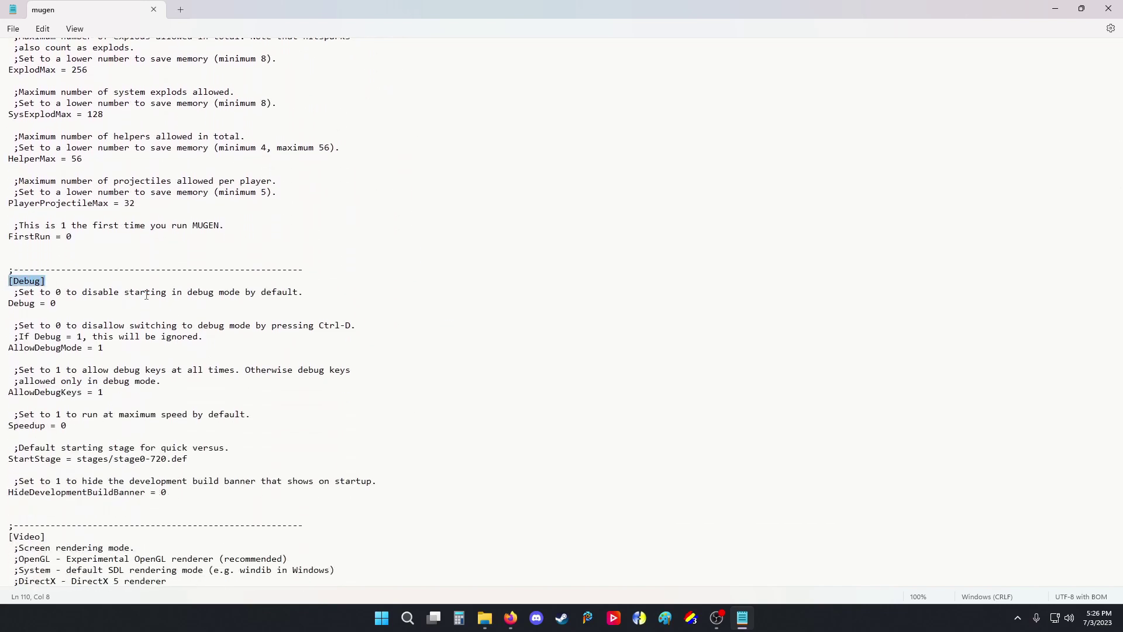
pyautogui.scroll(-1, 117, 287)
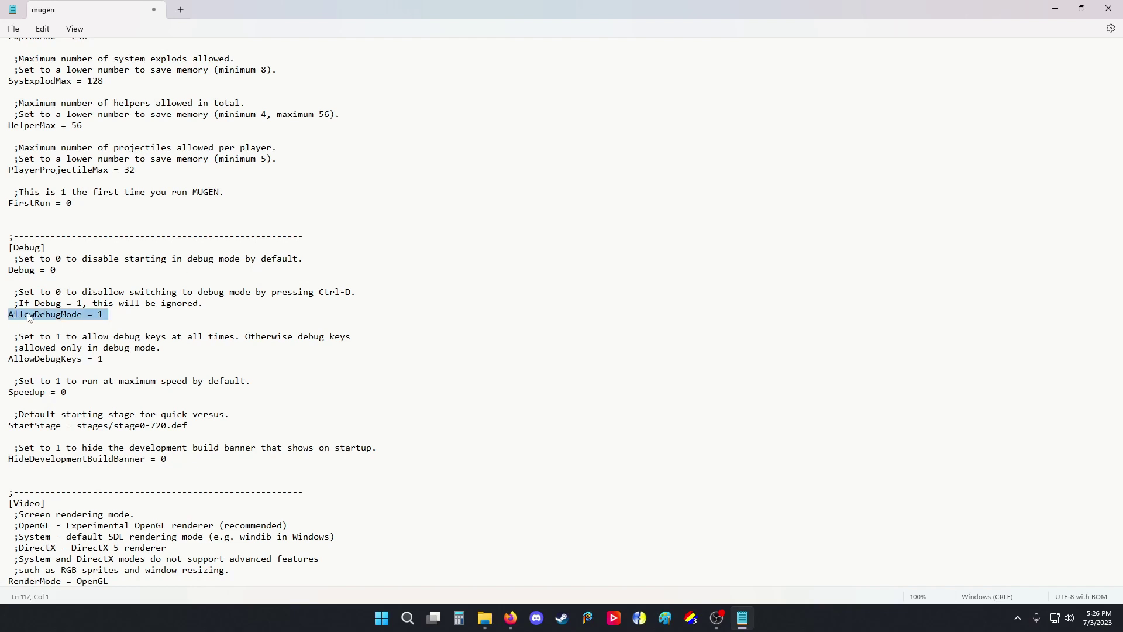
pyautogui.click(5, 363)
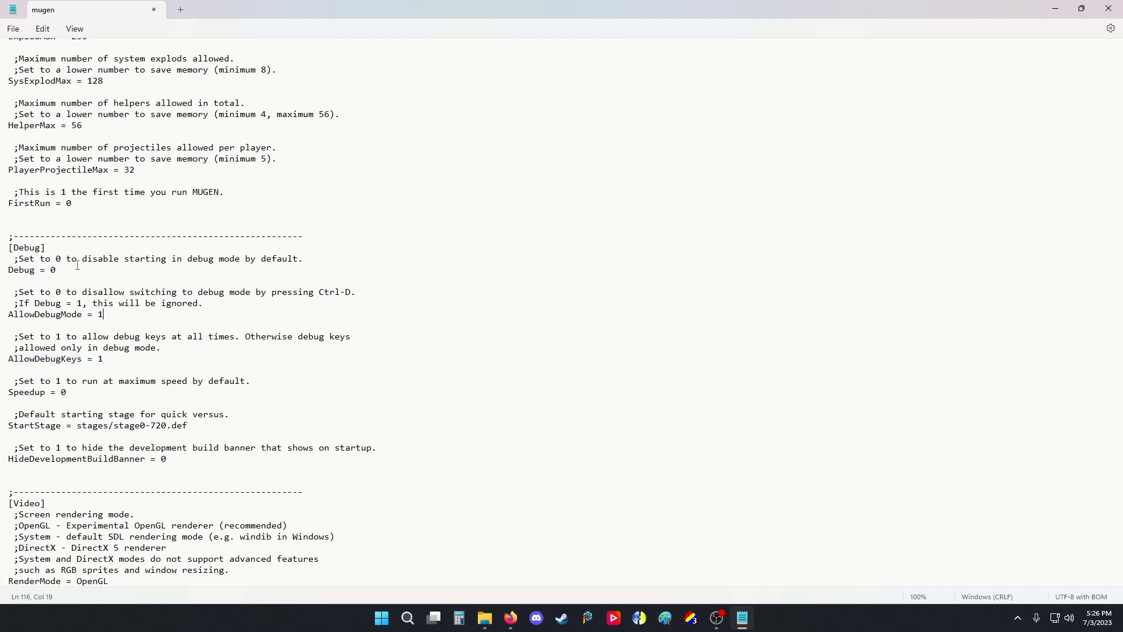
pyautogui.click(1108, 8)
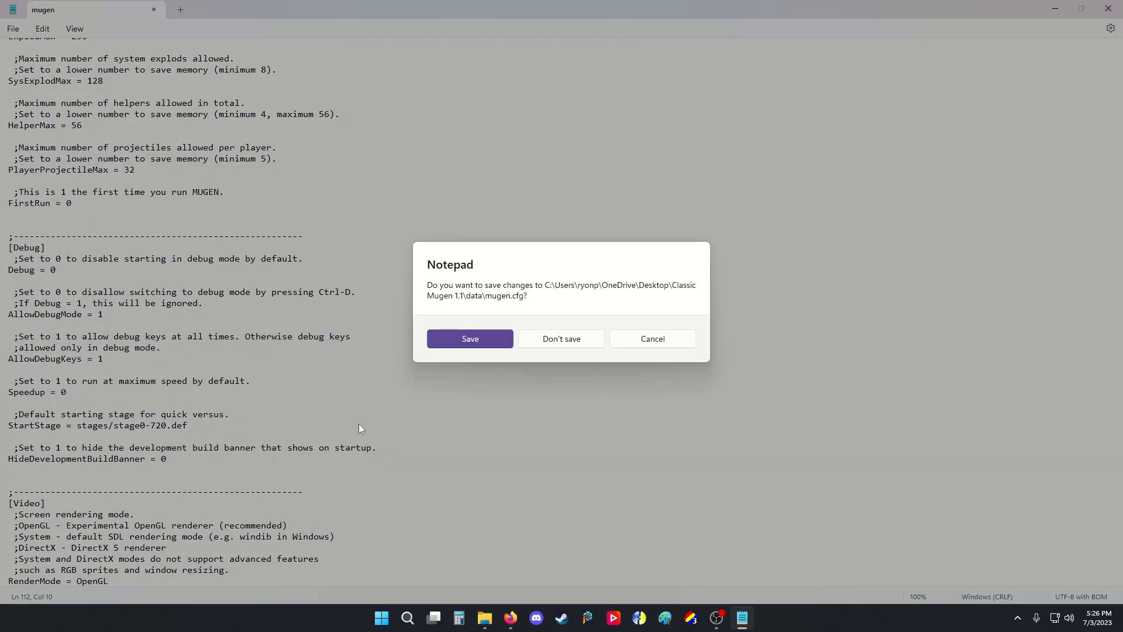
pyautogui.click(482, 339)
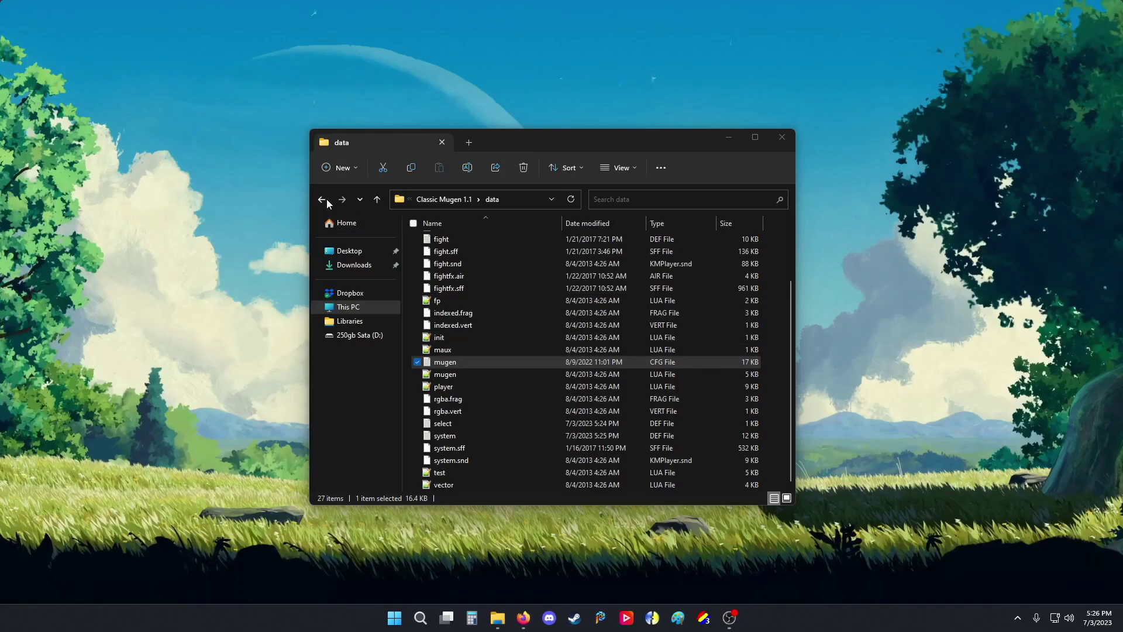
# Step: Launch the mugen application from the Classic Mugen 1.1 folder and start a VS Mode match with Kung Fu Man
pyautogui.click(322, 199)
pyautogui.doubleClick(470, 363)
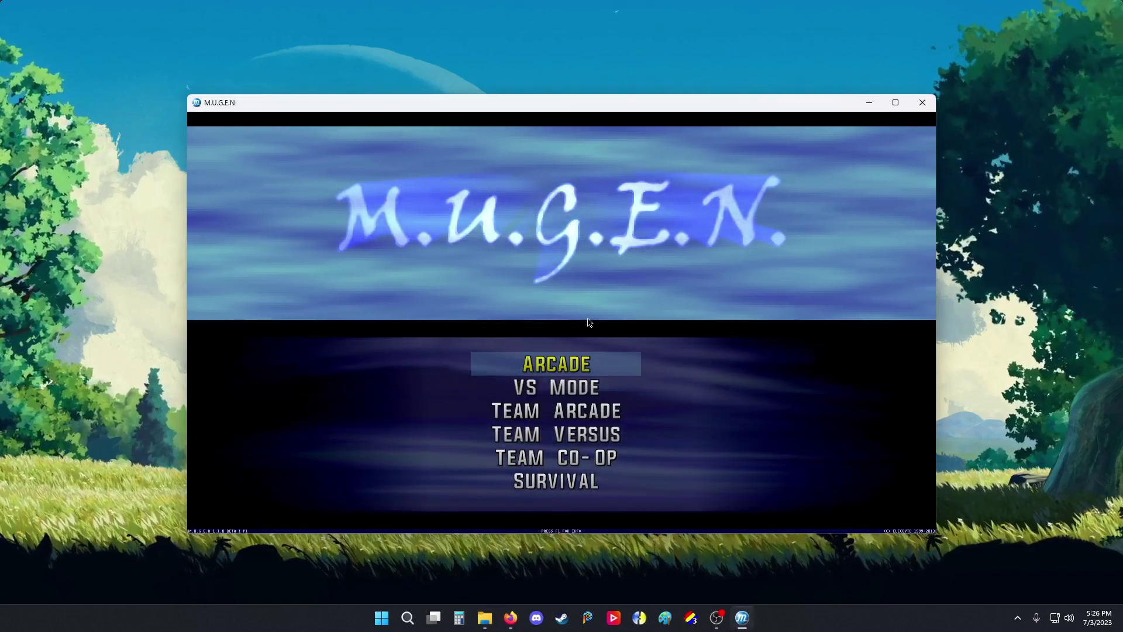
pyautogui.press('Down')
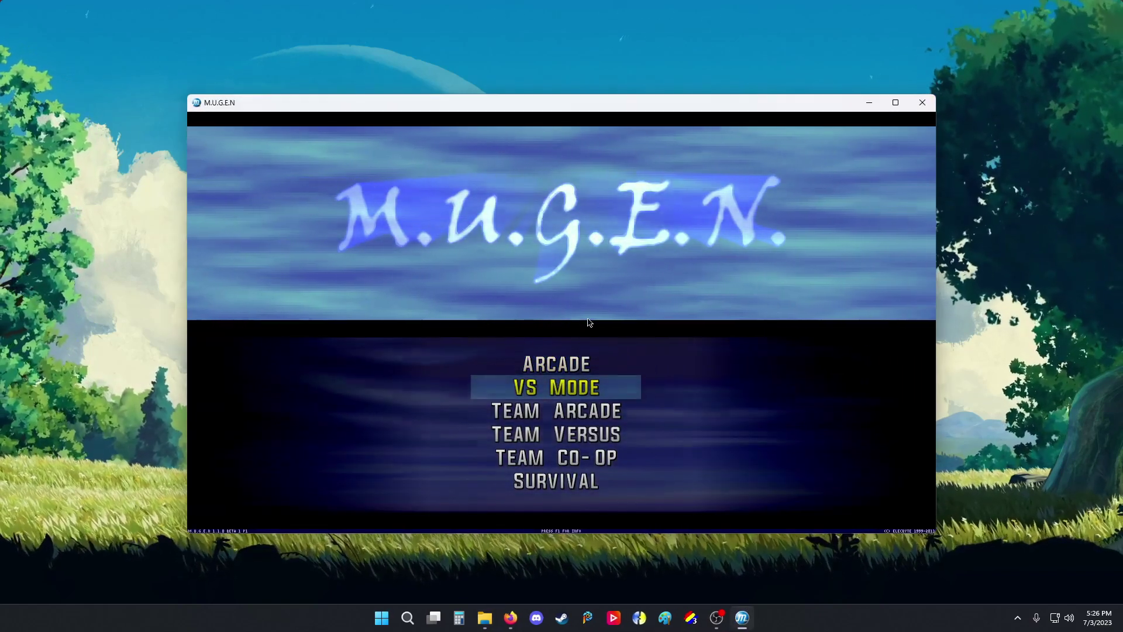
pyautogui.press('Return')
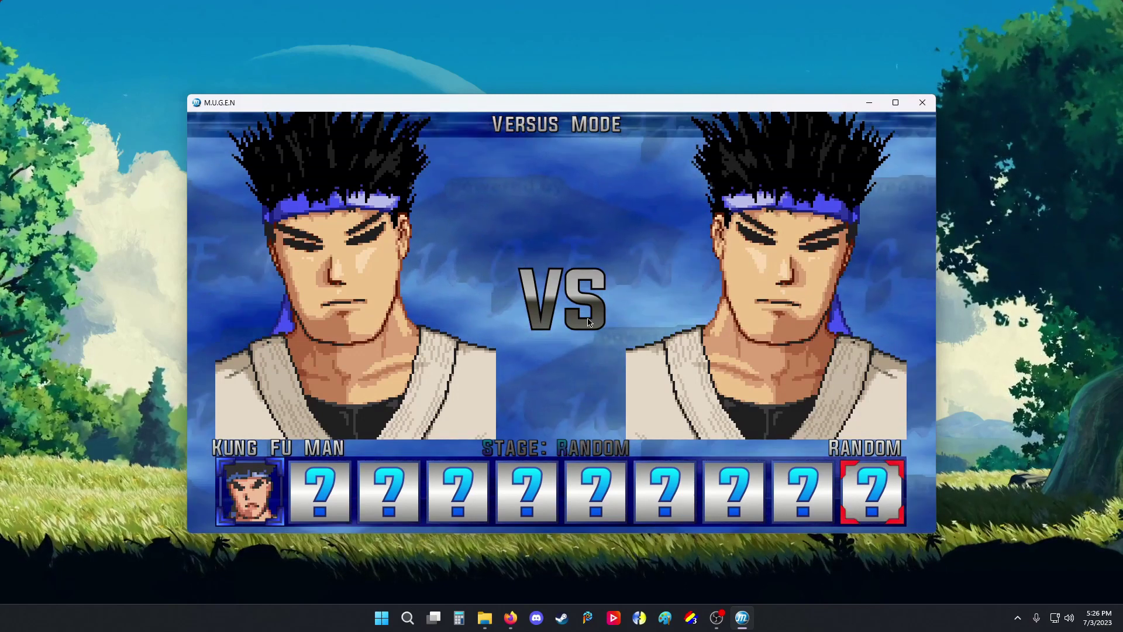
pyautogui.press('Return')
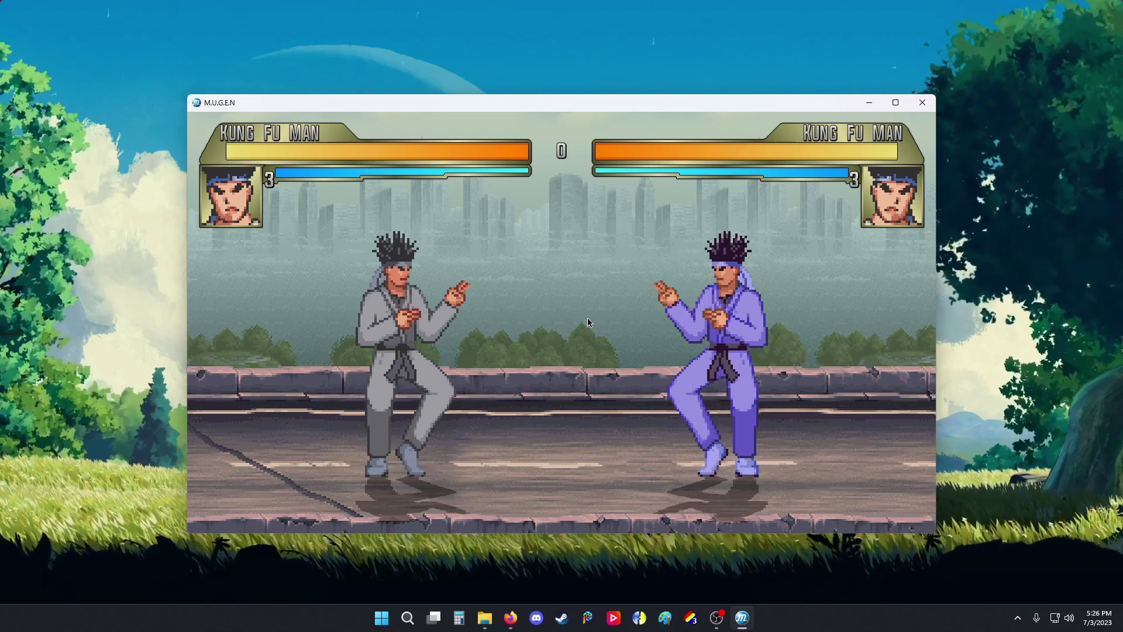
# Step: Fight with player one, striking the opponent while advancing across the stage and backing away from them
pyautogui.press('Right')
pyautogui.press('Right')
pyautogui.press('Left')
pyautogui.press('Left')
pyautogui.press('Down')
pyautogui.press('Left')
pyautogui.press('Down')
pyautogui.press('Left')
pyautogui.press('l')
pyautogui.press('Right')
pyautogui.press('Right')
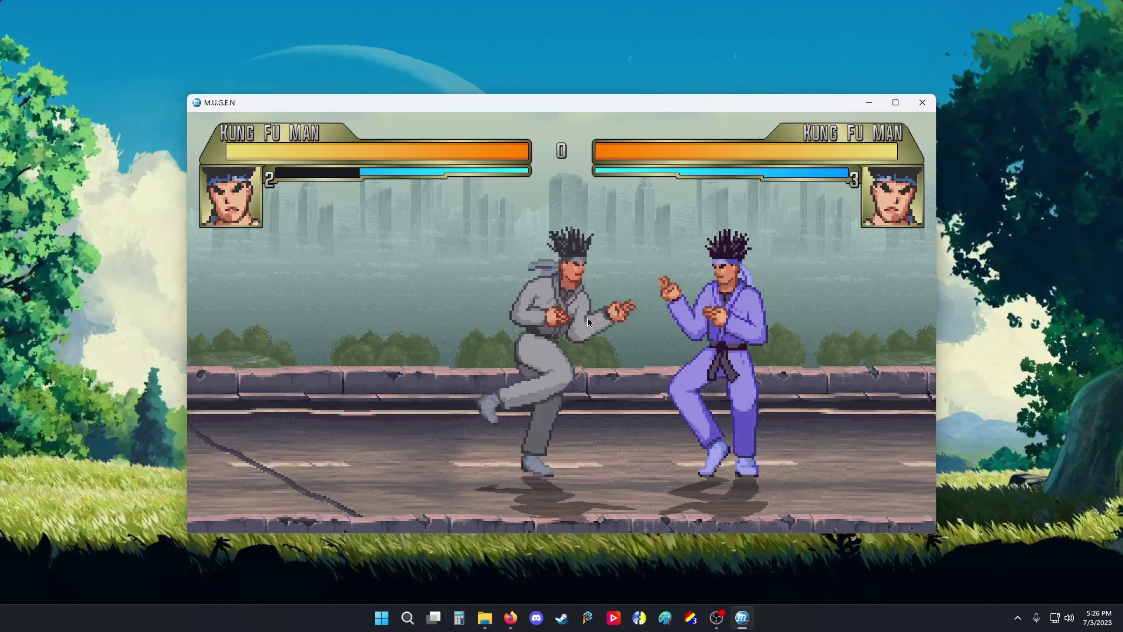
pyautogui.press('.')
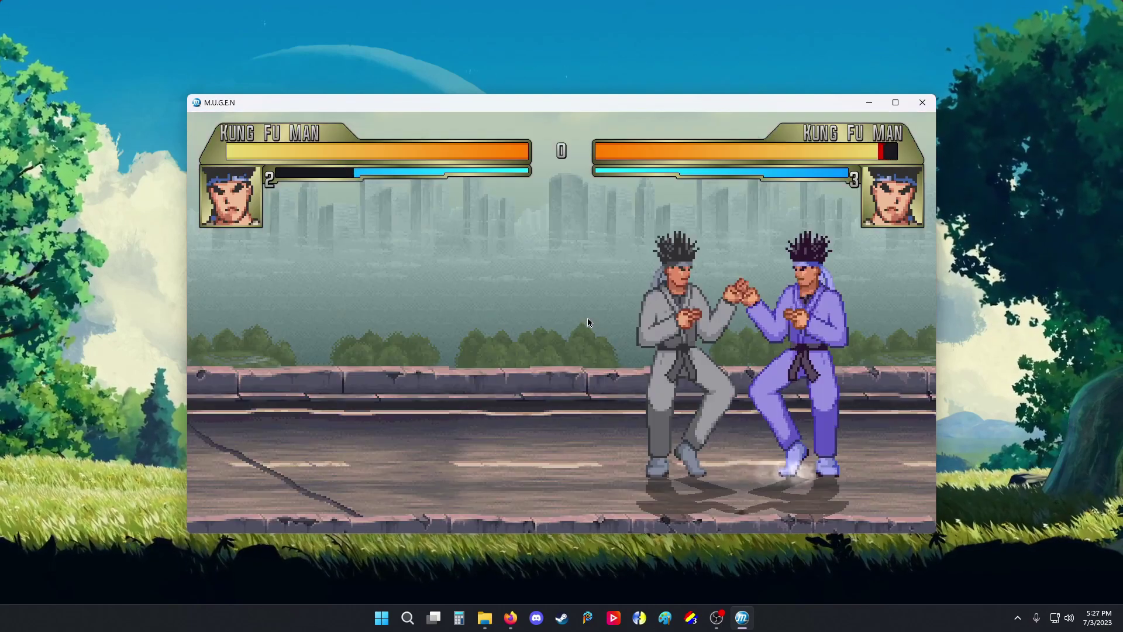
pyautogui.press('Right')
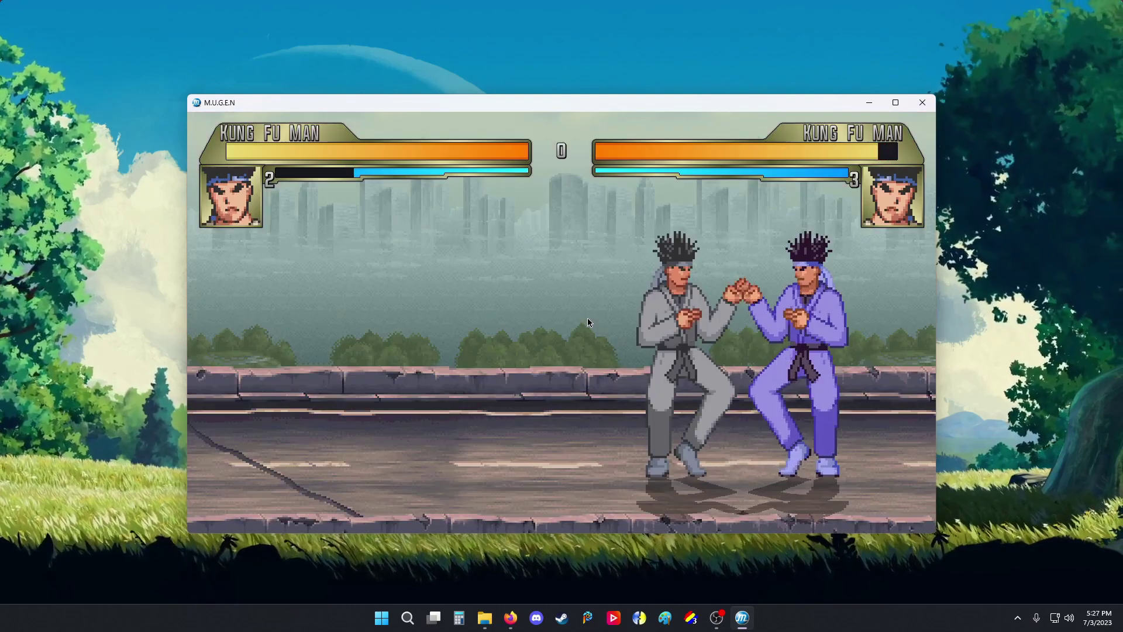
pyautogui.press('l')
pyautogui.press('.')
pyautogui.press('Right')
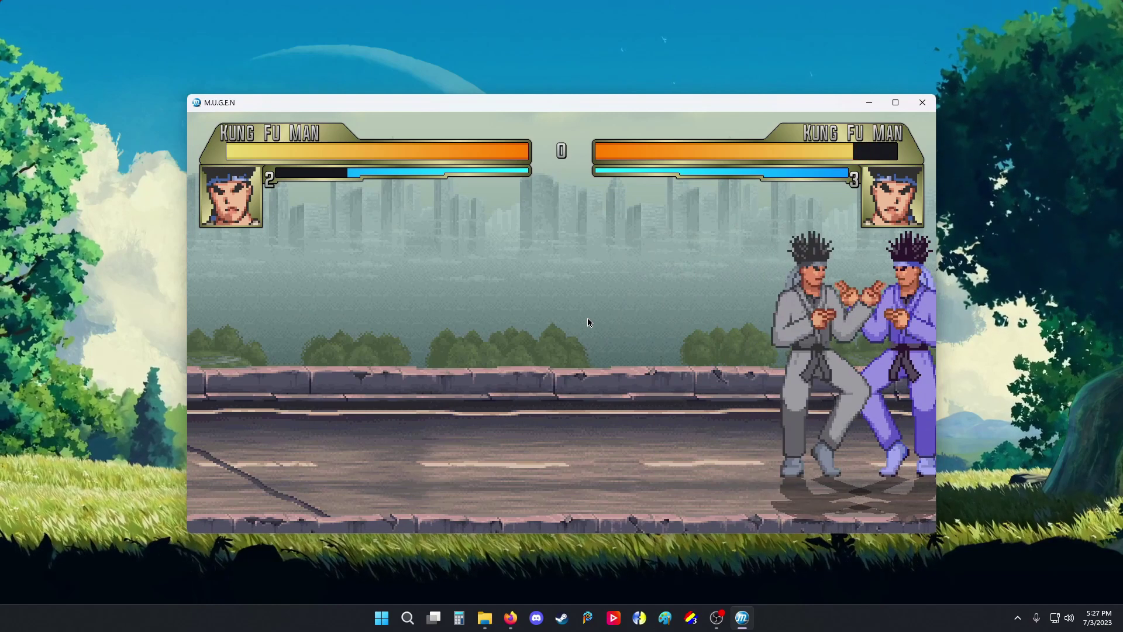
pyautogui.press('Down')
pyautogui.press('Right')
pyautogui.press('l')
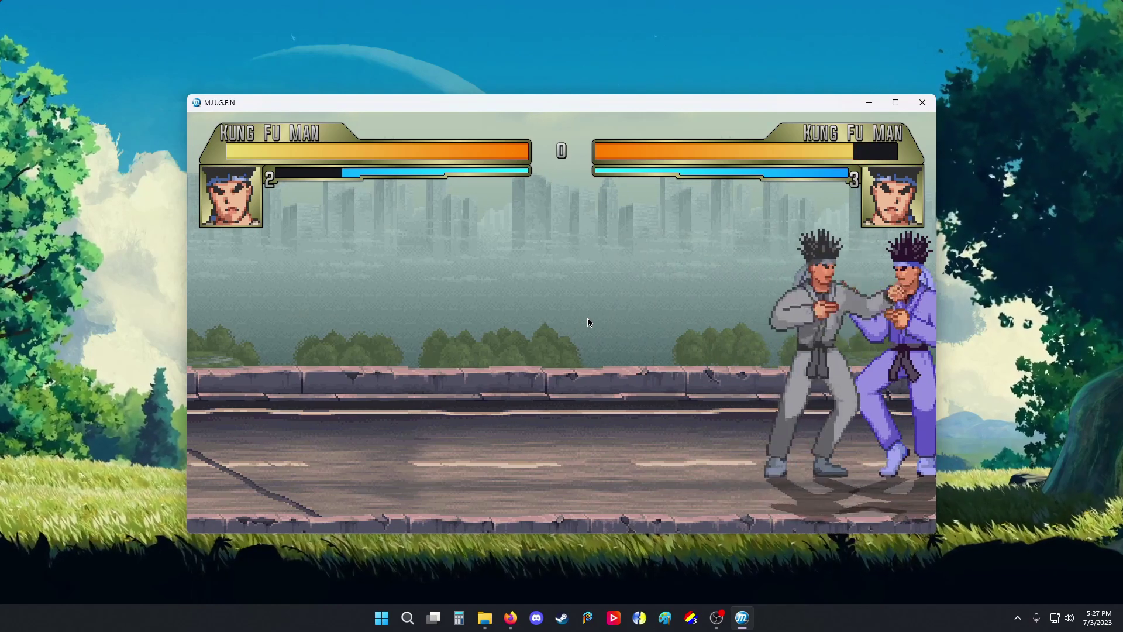
pyautogui.press('Left')
pyautogui.press('Left')
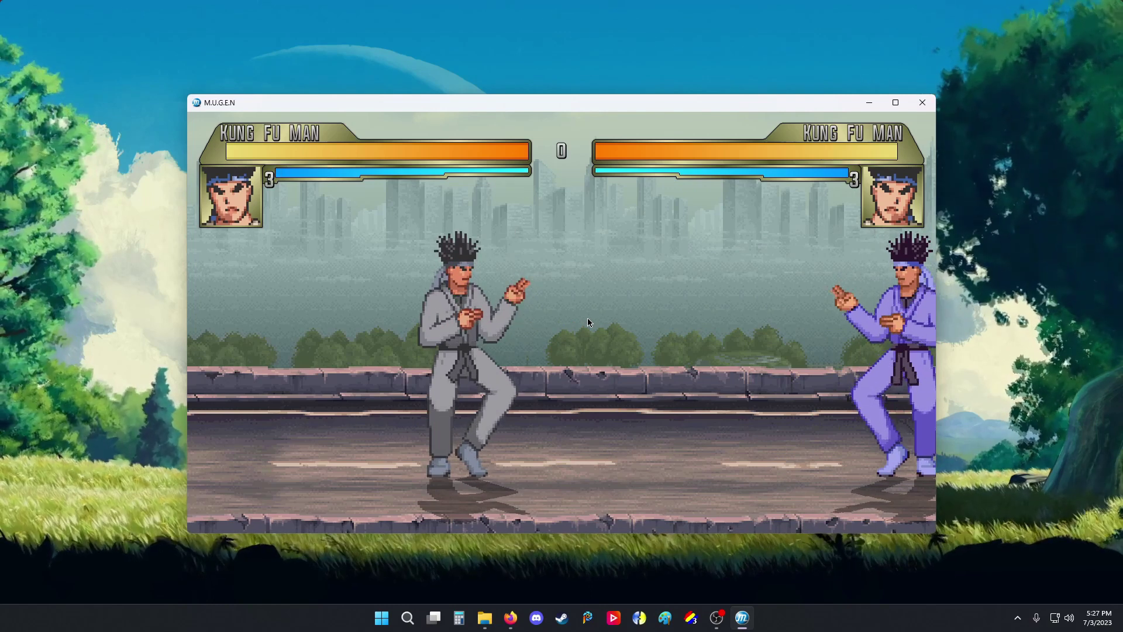
# Step: Test the debug knockouts on player two and on player one, resetting the round after each
pyautogui.press('F1')
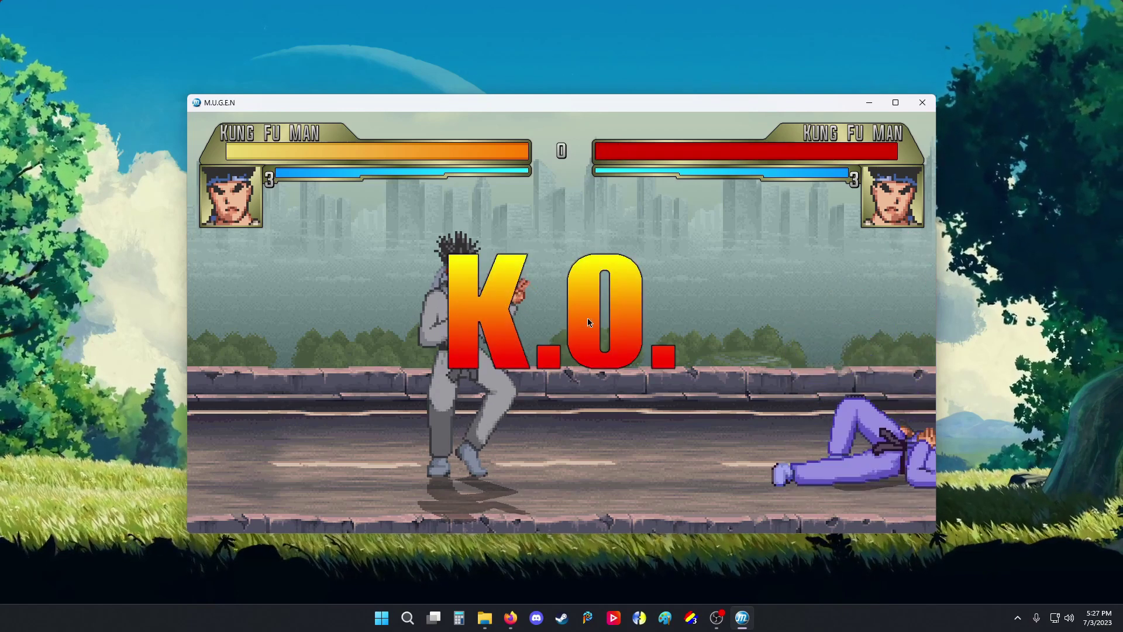
pyautogui.press('F4')
pyautogui.hotkey('ctrl', 'F1')
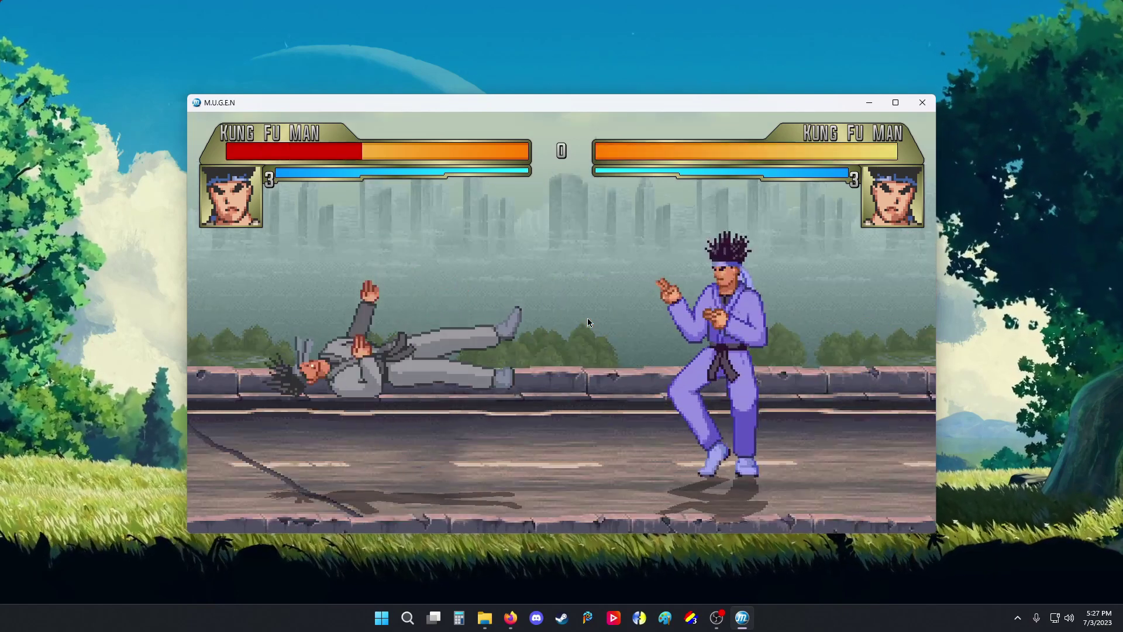
pyautogui.press('F4')
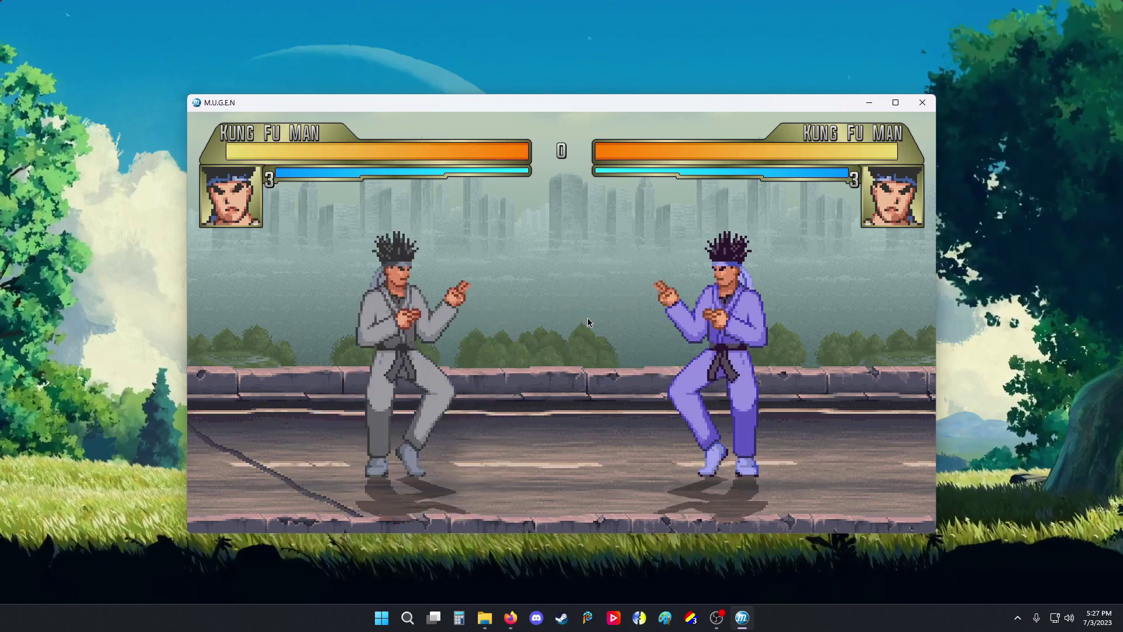
# Step: Empty player two's and player one's life bars with the debug functions, and refill both bars
pyautogui.press('F1')
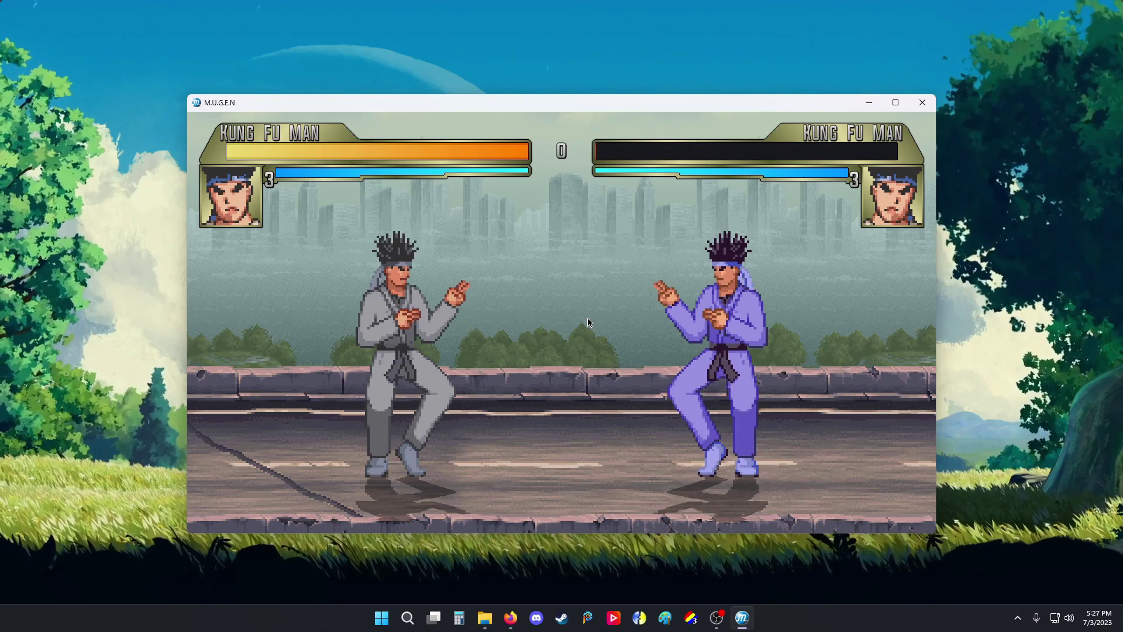
pyautogui.hotkey('ctrl', 'F1')
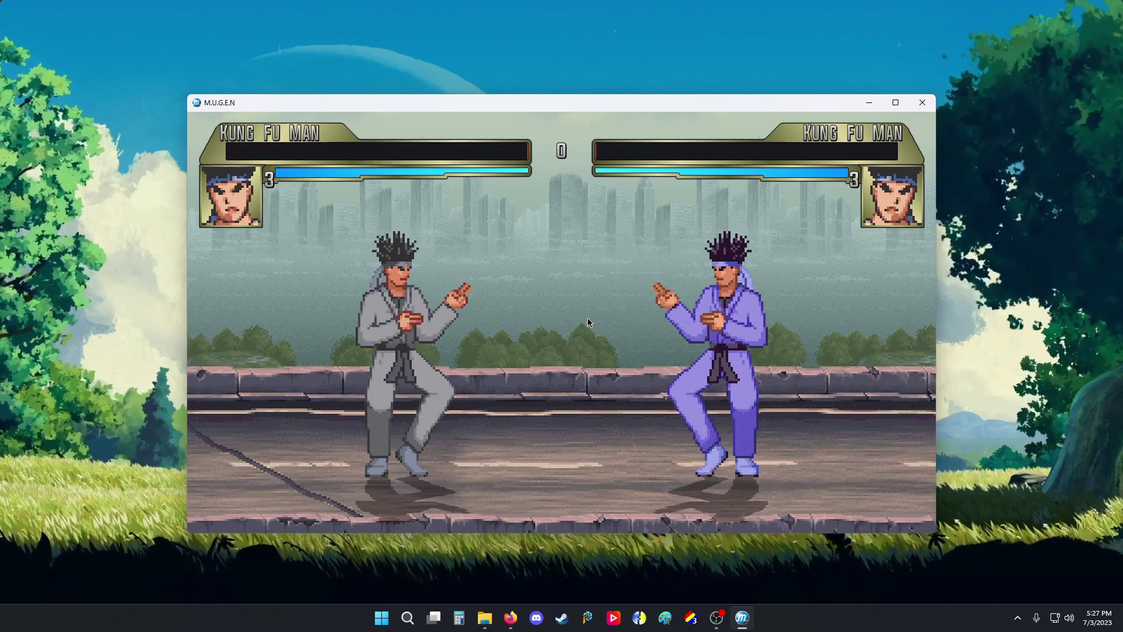
pyautogui.press('space')
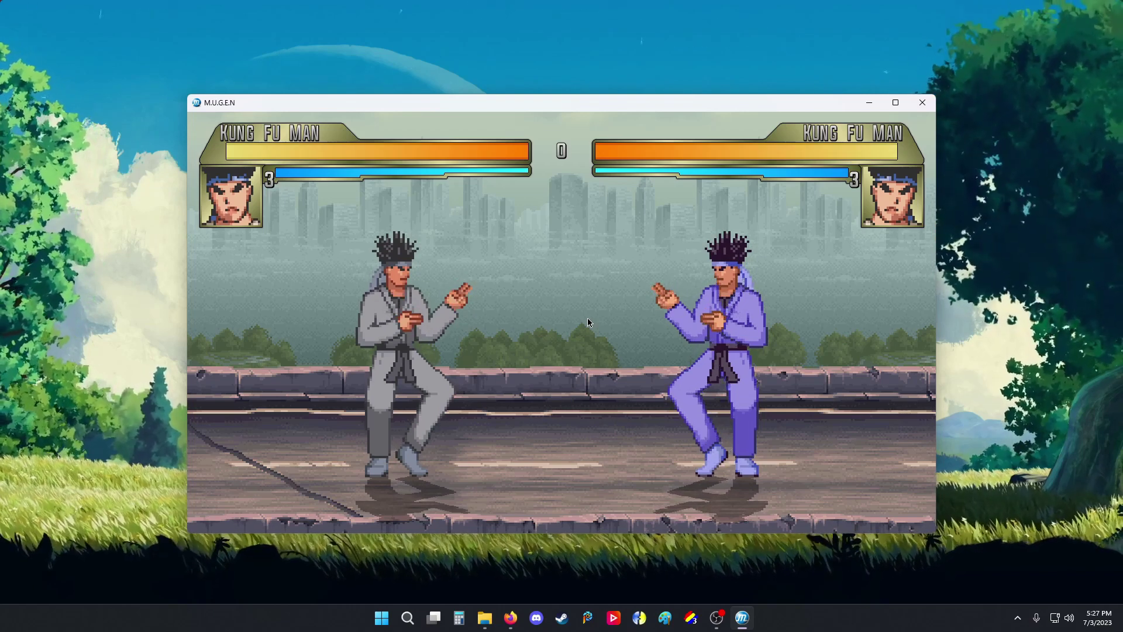
# Step: Move player one back and forth, and perform punches and special-move inputs against the opponent
pyautogui.press('Left')
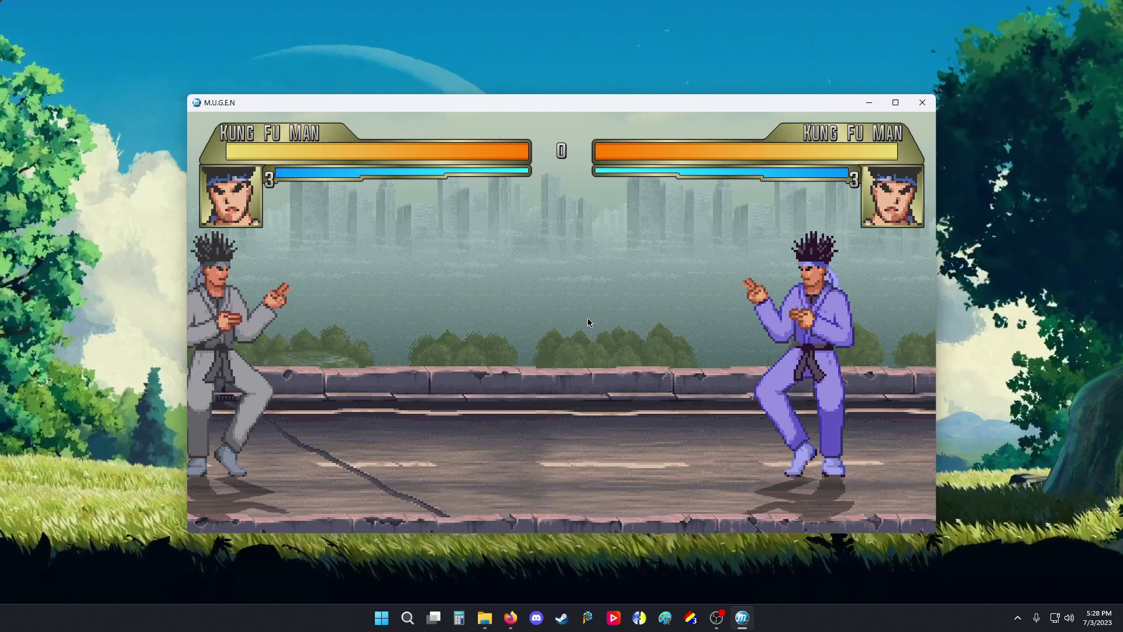
pyautogui.press('Right')
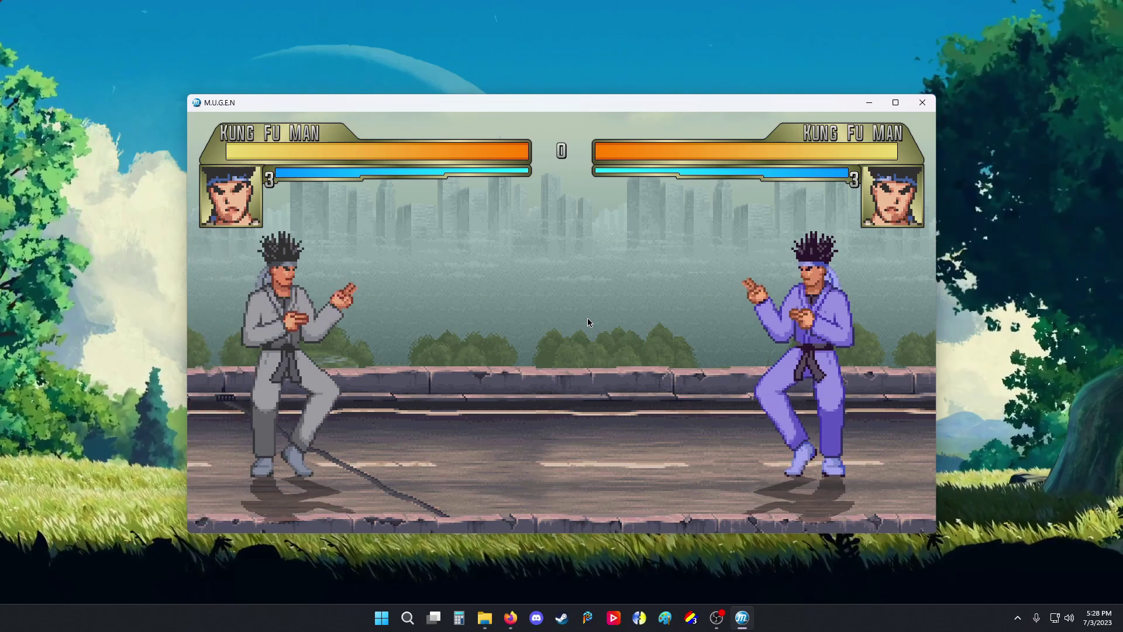
pyautogui.press('a')
pyautogui.press('Down')
pyautogui.press('Left')
pyautogui.press('a')
pyautogui.press('Down')
pyautogui.press('Left')
pyautogui.press('a')
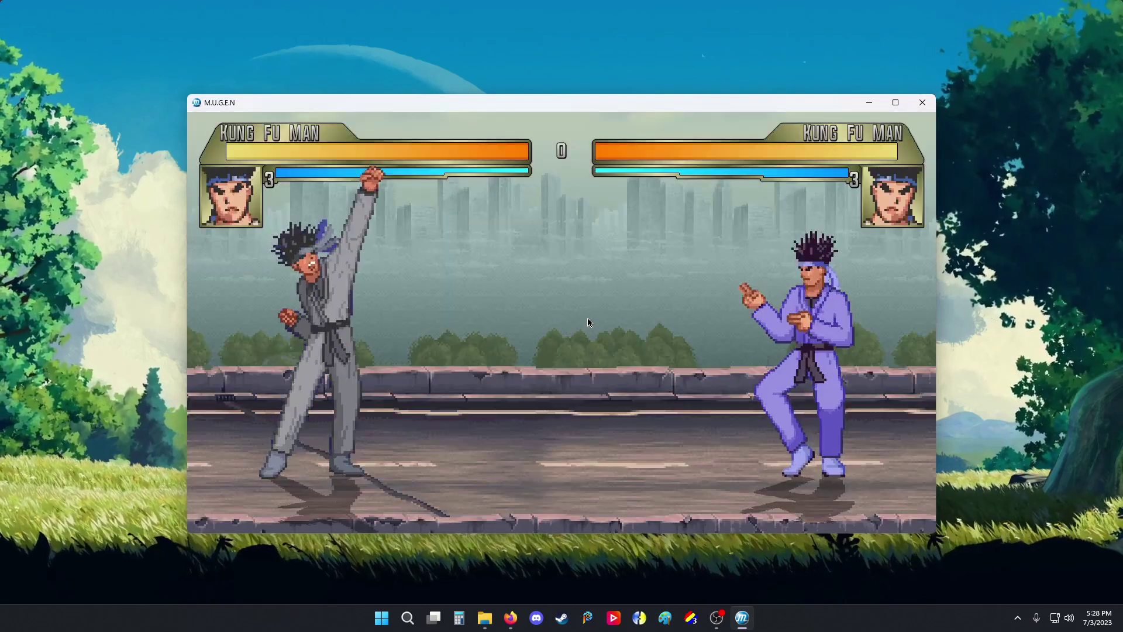
pyautogui.press('Down')
pyautogui.press('Right')
pyautogui.press('Down')
pyautogui.press('Right')
pyautogui.press('a')
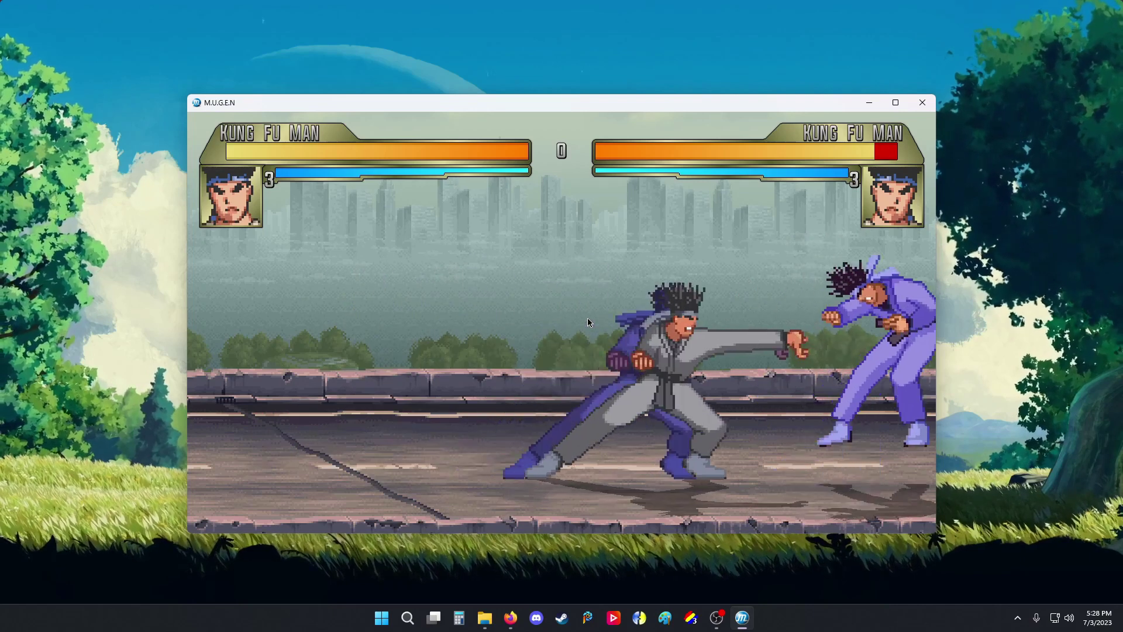
# Step: Reset the round repeatedly to return both fighters to their starting positions
pyautogui.press('Left')
pyautogui.press('F4')
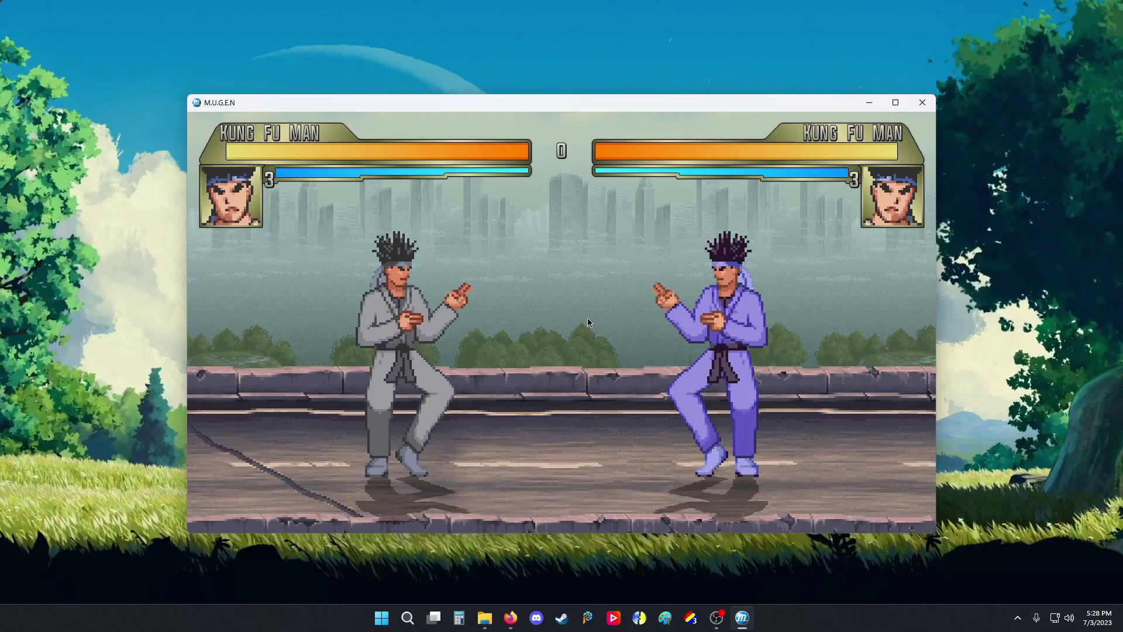
pyautogui.press('F4')
pyautogui.press('F4')
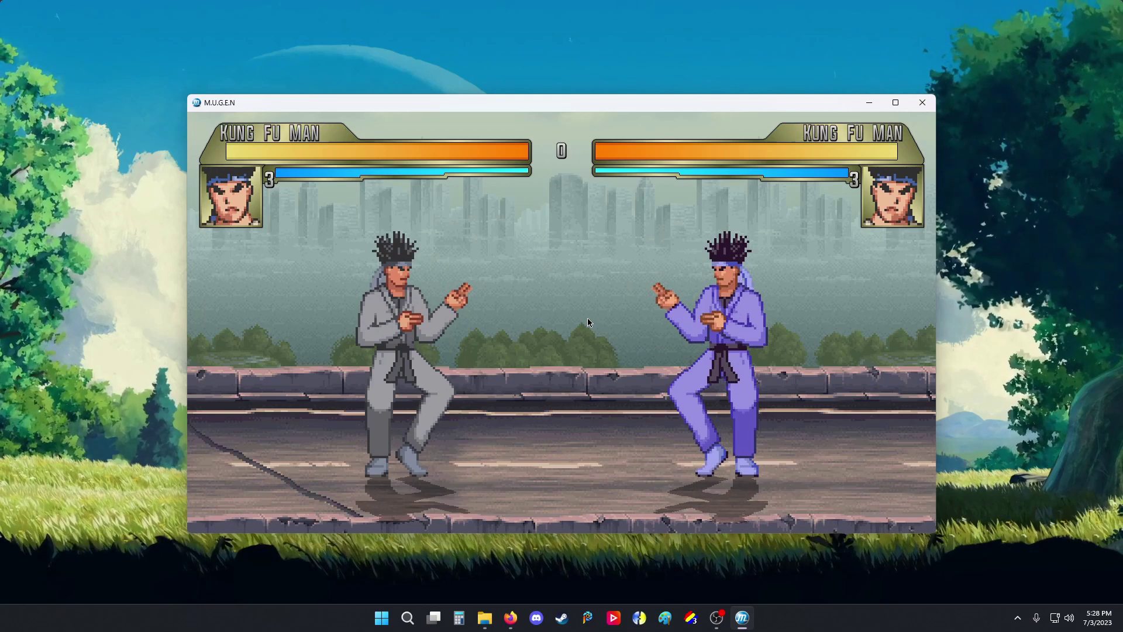
# Step: Reset the round and walk player one a short distance toward the opponent
pyautogui.press('F4')
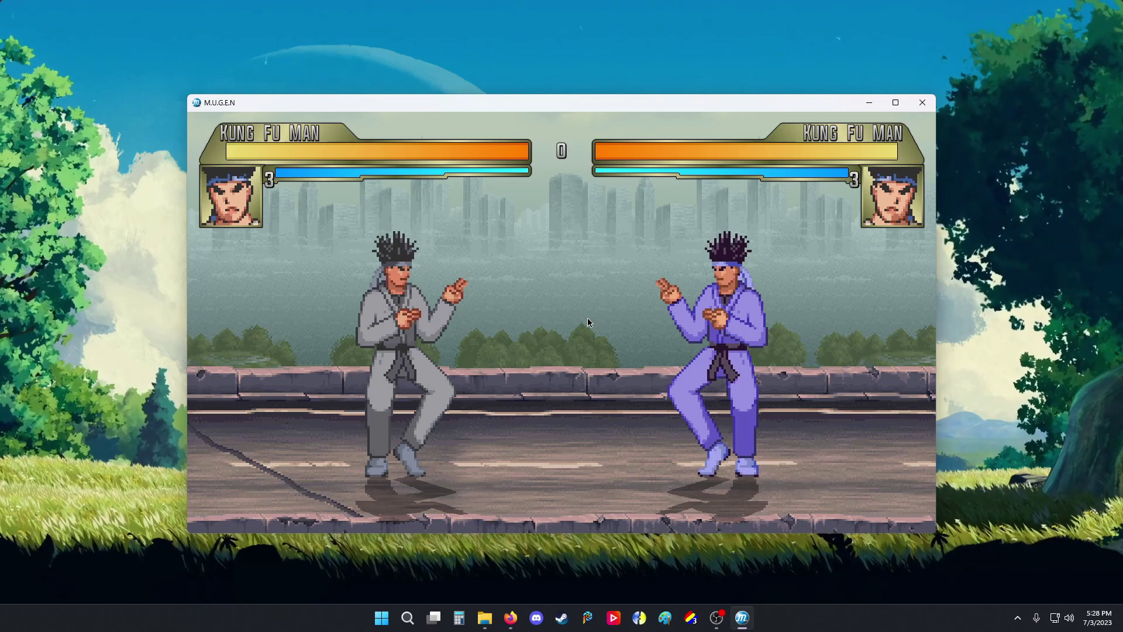
pyautogui.press('Right')
pyautogui.press('Right')
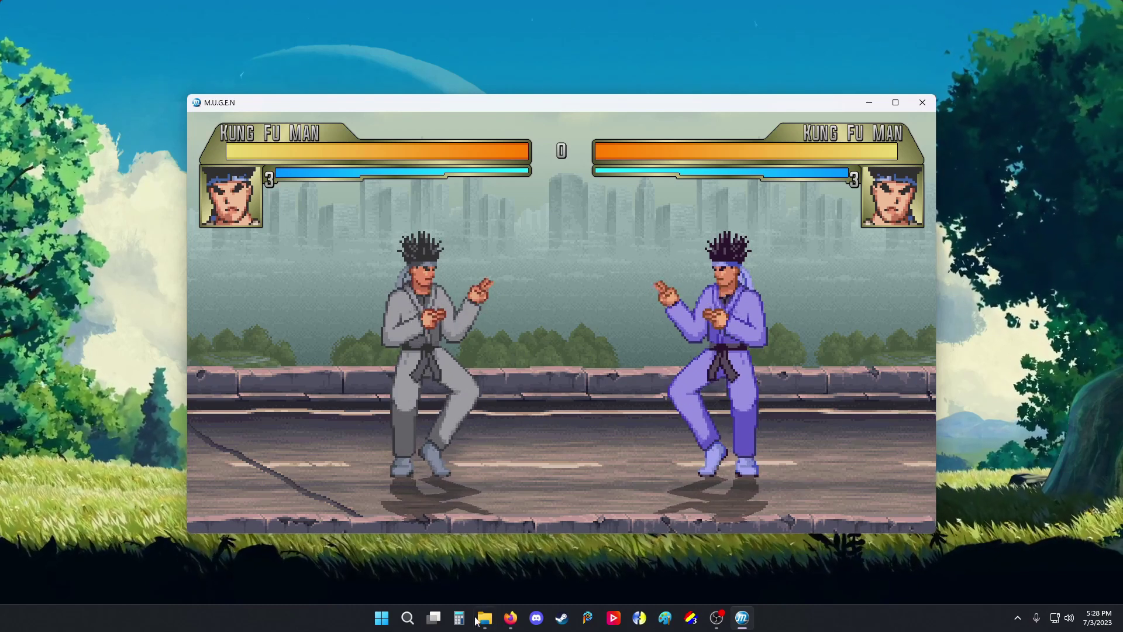
# Step: Switch to File Explorer, show the Classic Mugen 1.1 folder as large icons, select the mugen000 screenshot, and minimize the window
pyautogui.hotkey('alt', 'Tab')
pyautogui.click(462, 389)
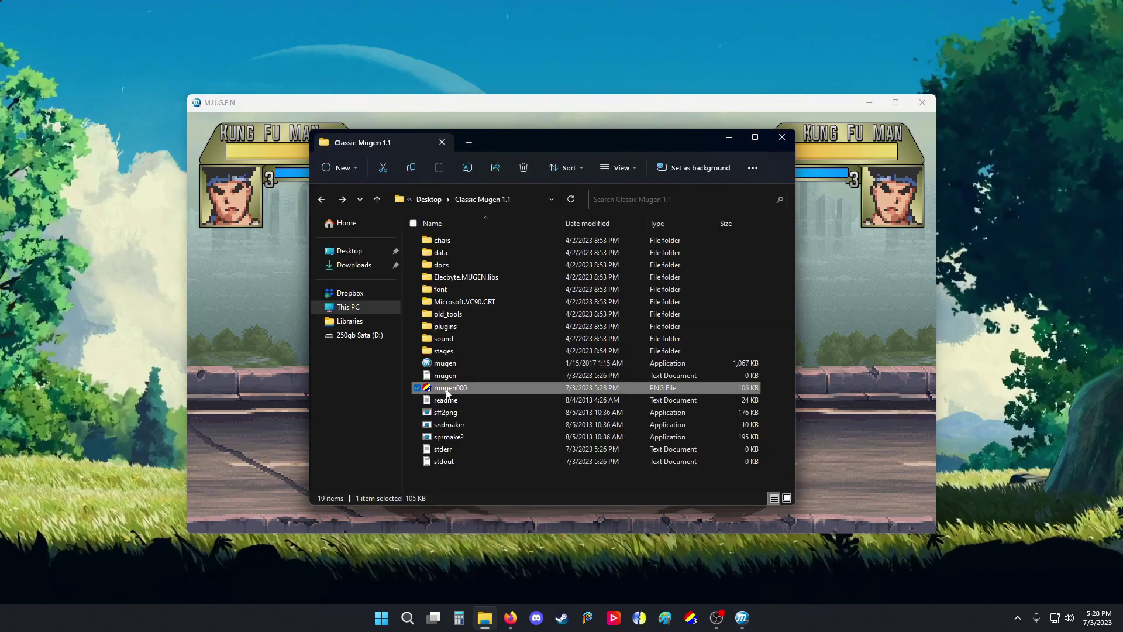
pyautogui.rightClick(538, 477)
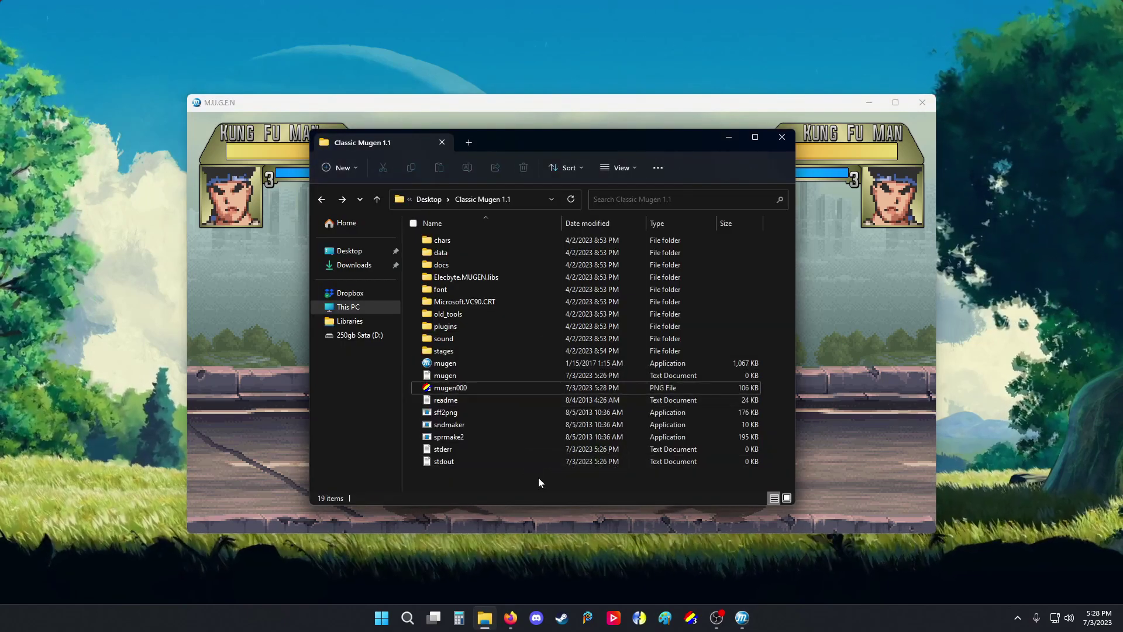
pyautogui.moveTo(662, 350)
pyautogui.click(729, 366)
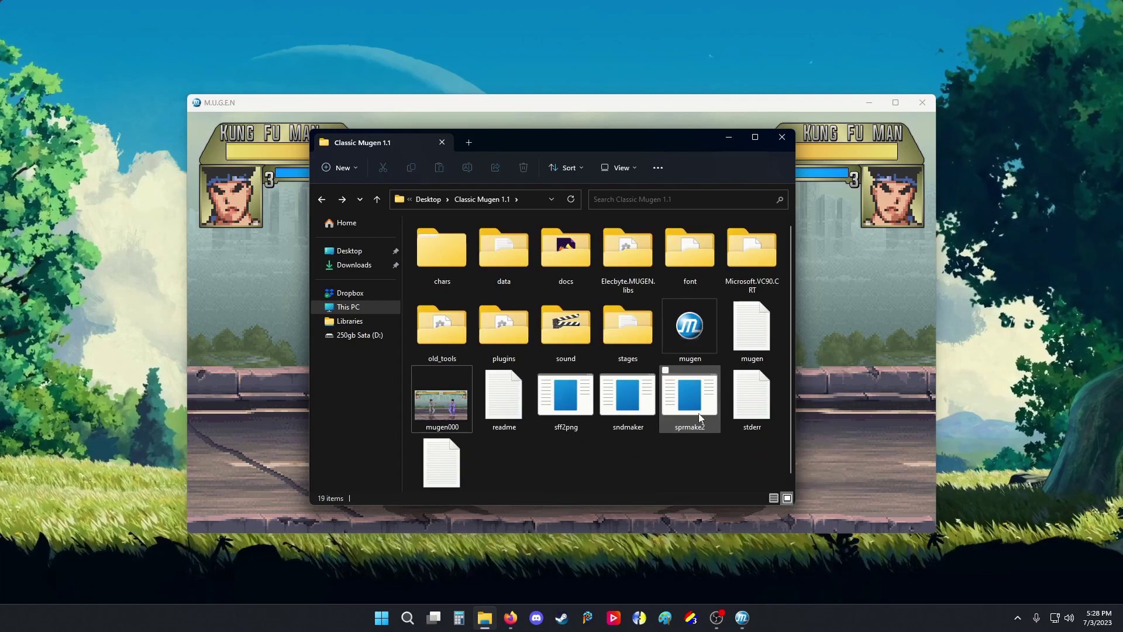
pyautogui.click(444, 410)
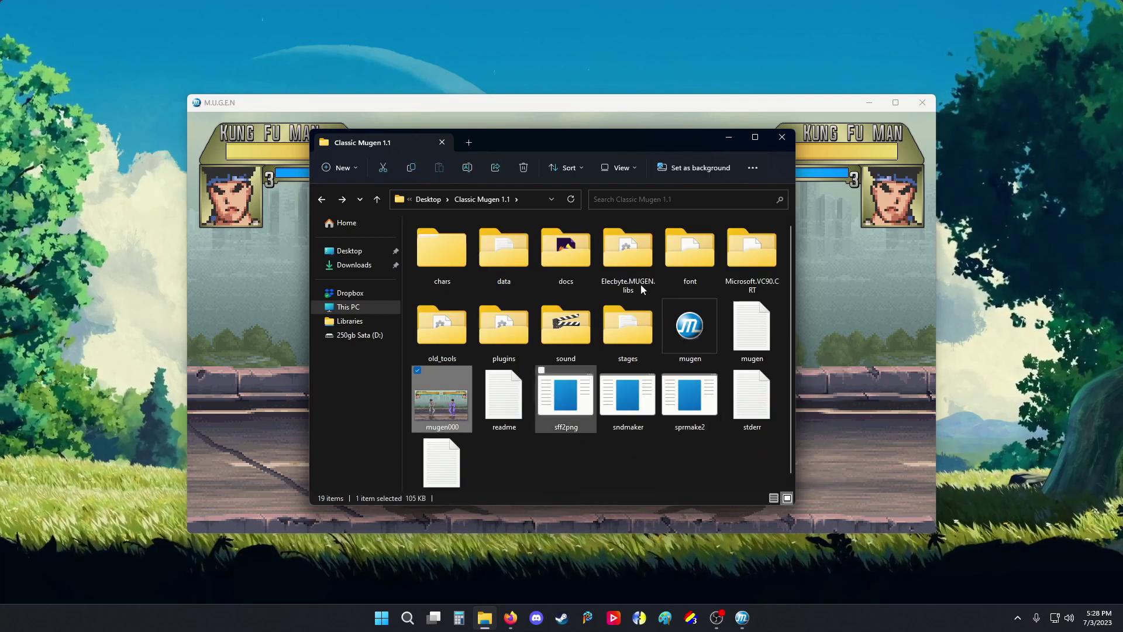
pyautogui.click(728, 137)
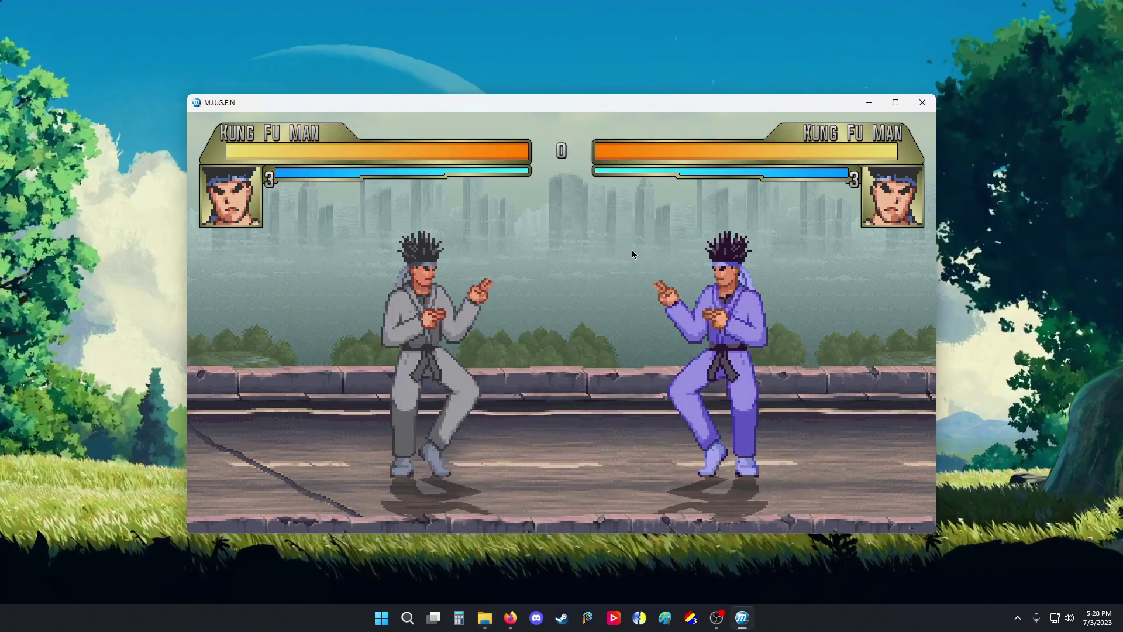
# Step: Switch to Firefox and review the M.U.G.E.N documentation's reference links and the M.U.G.E.N Console page's command list and usage notes
pyautogui.hotkey('alt', 'Tab')
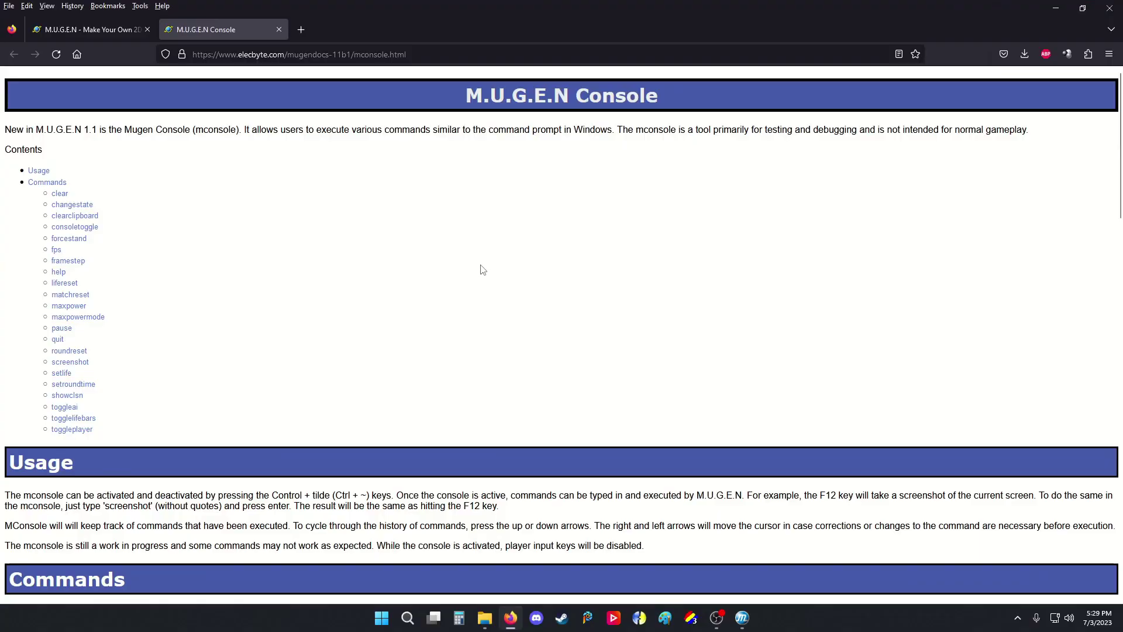
pyautogui.click(114, 34)
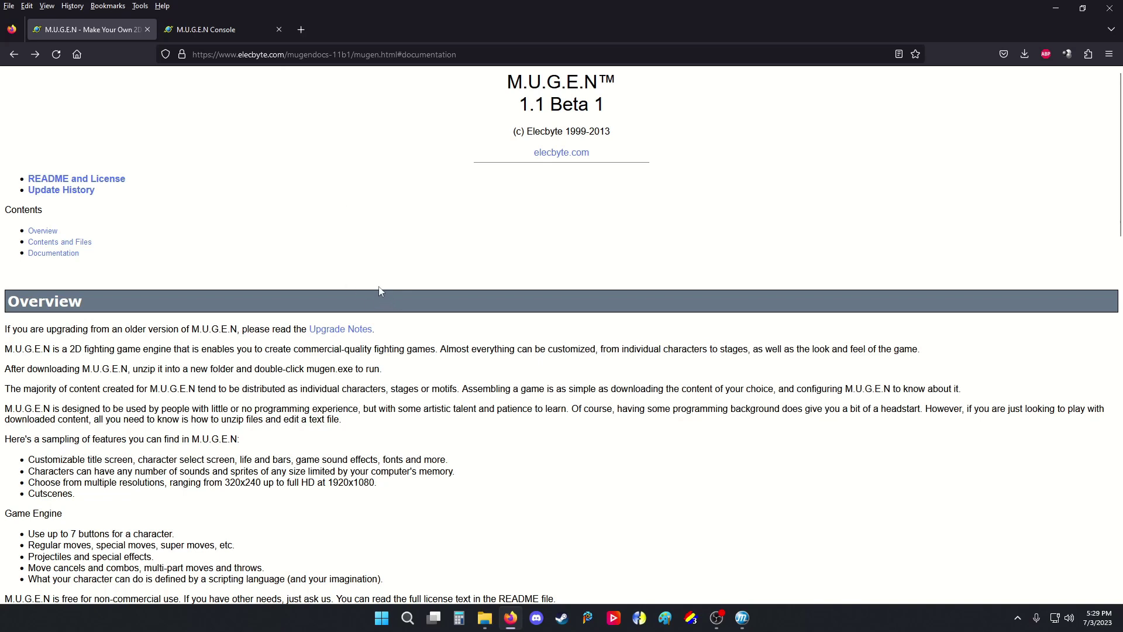
pyautogui.scroll(-15, 351, 310)
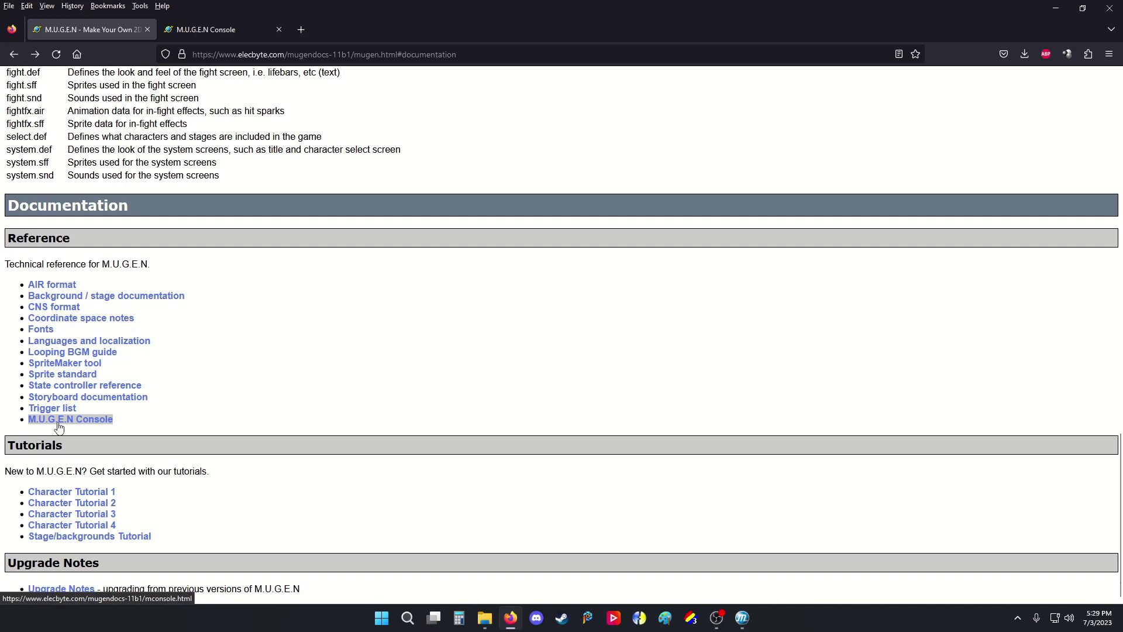
pyautogui.click(210, 28)
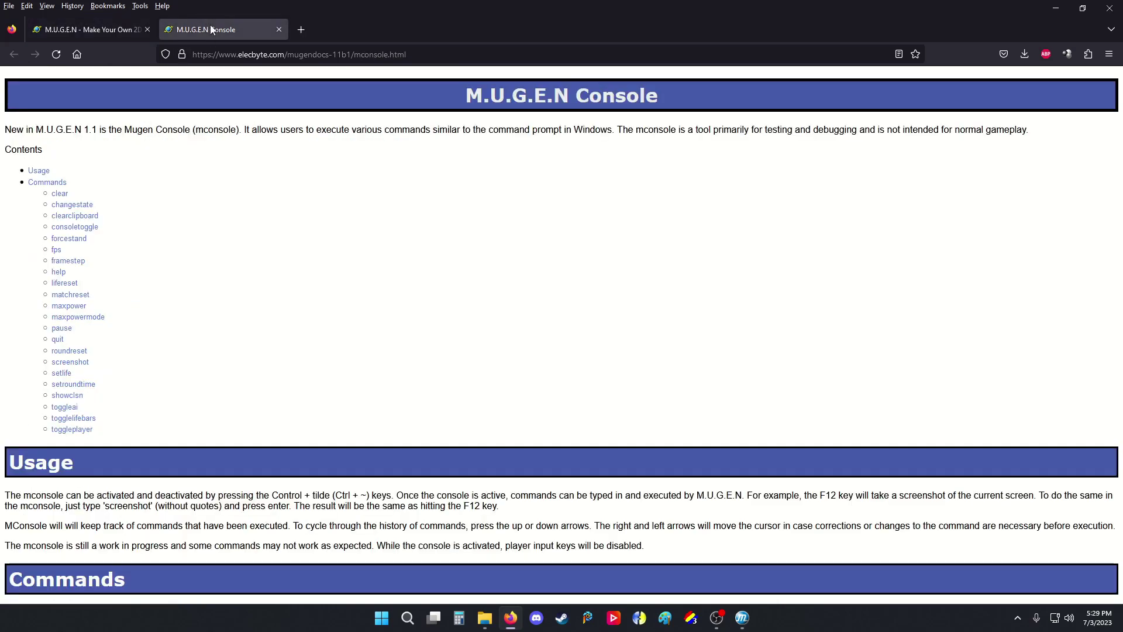
pyautogui.scroll(-1, 178, 283)
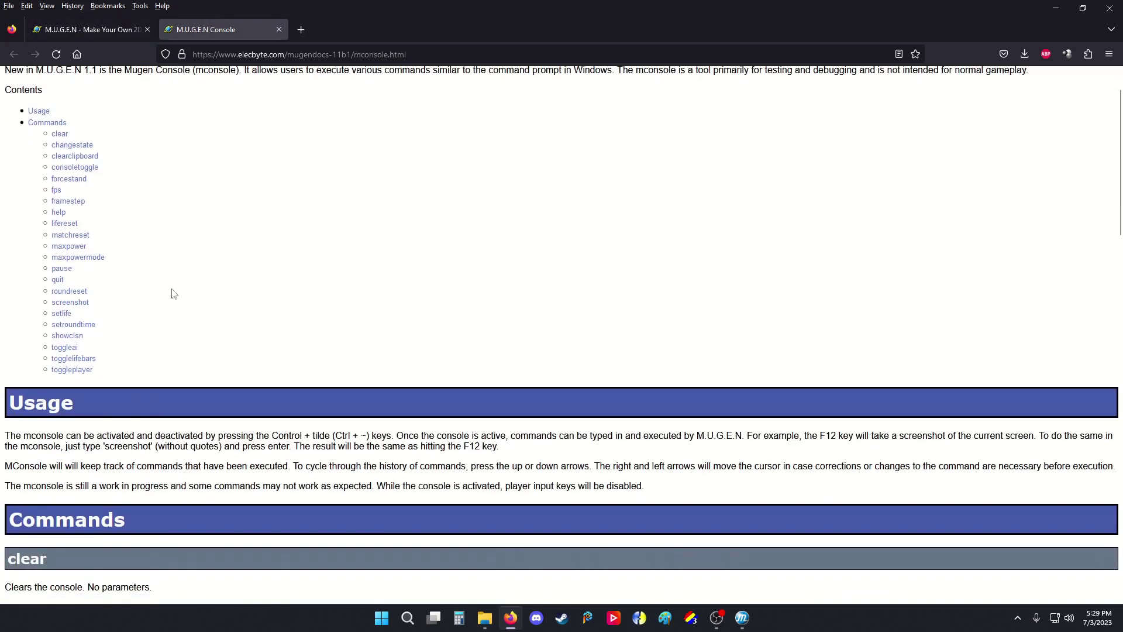
pyautogui.scroll(1, 174, 293)
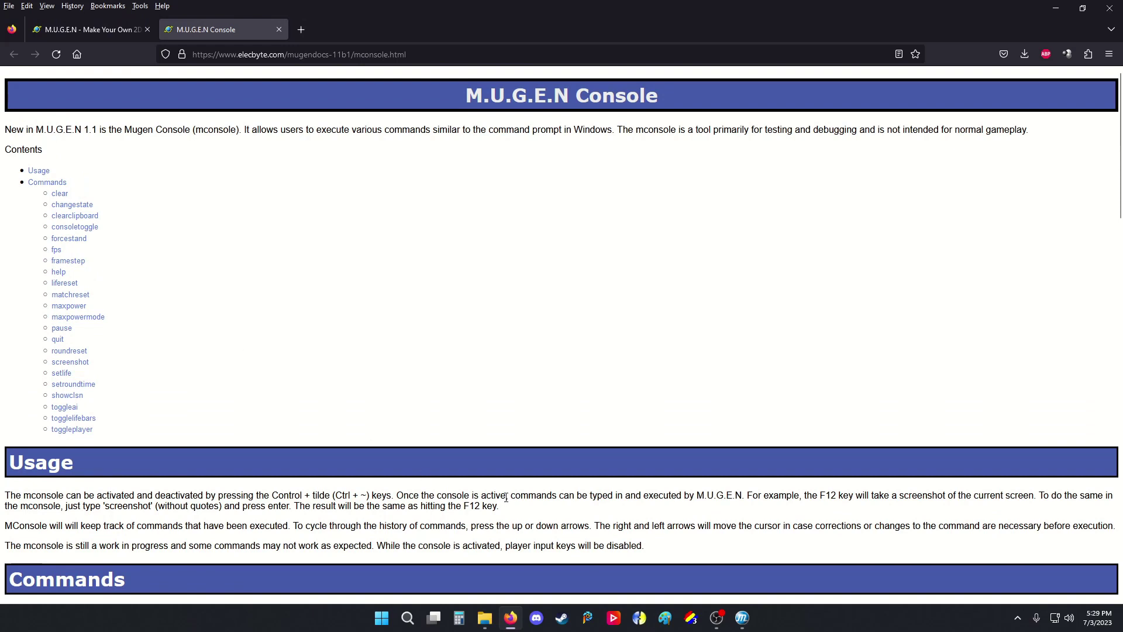
# Step: Switch back to M.U.G.E.N, open the console and list its available commands with help
pyautogui.click(739, 616)
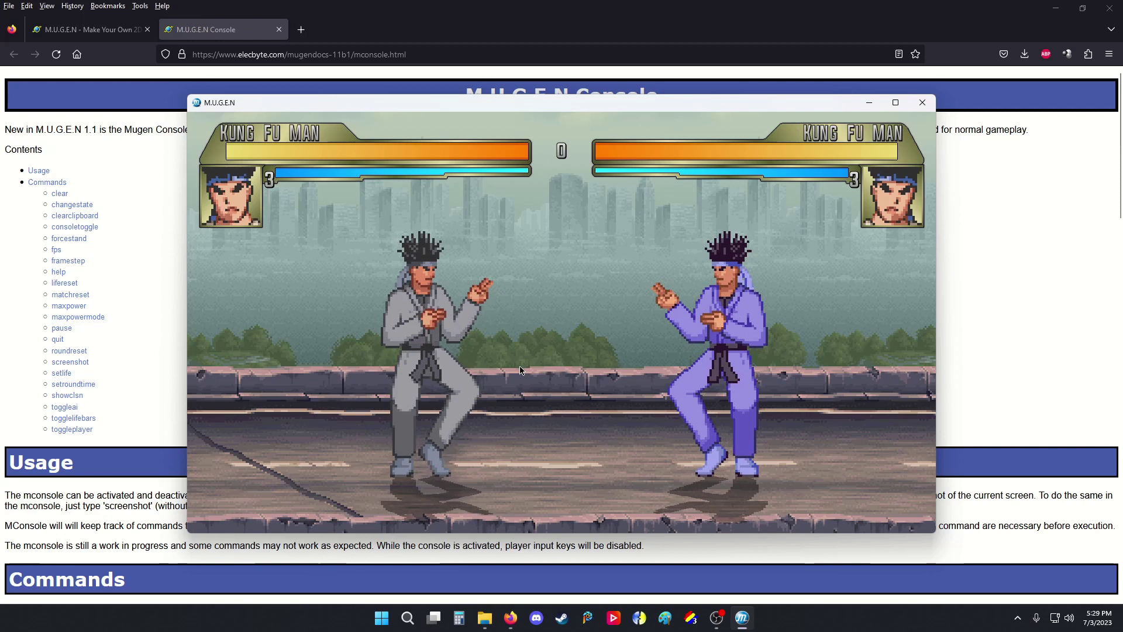
pyautogui.press('`')
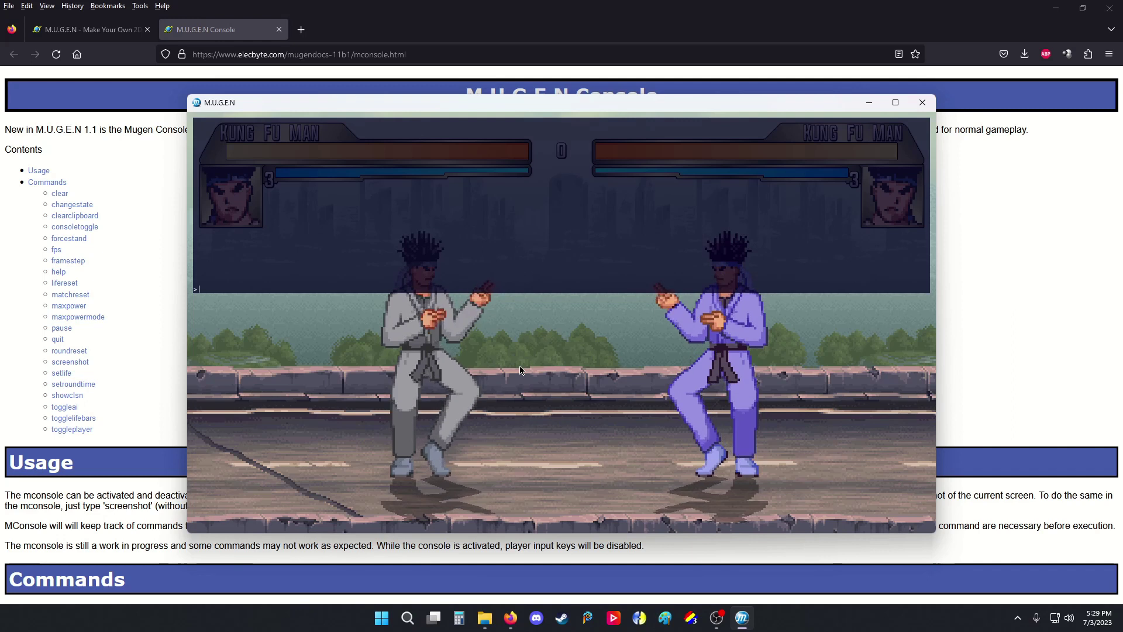
pyautogui.write('help')
pyautogui.press('Return')
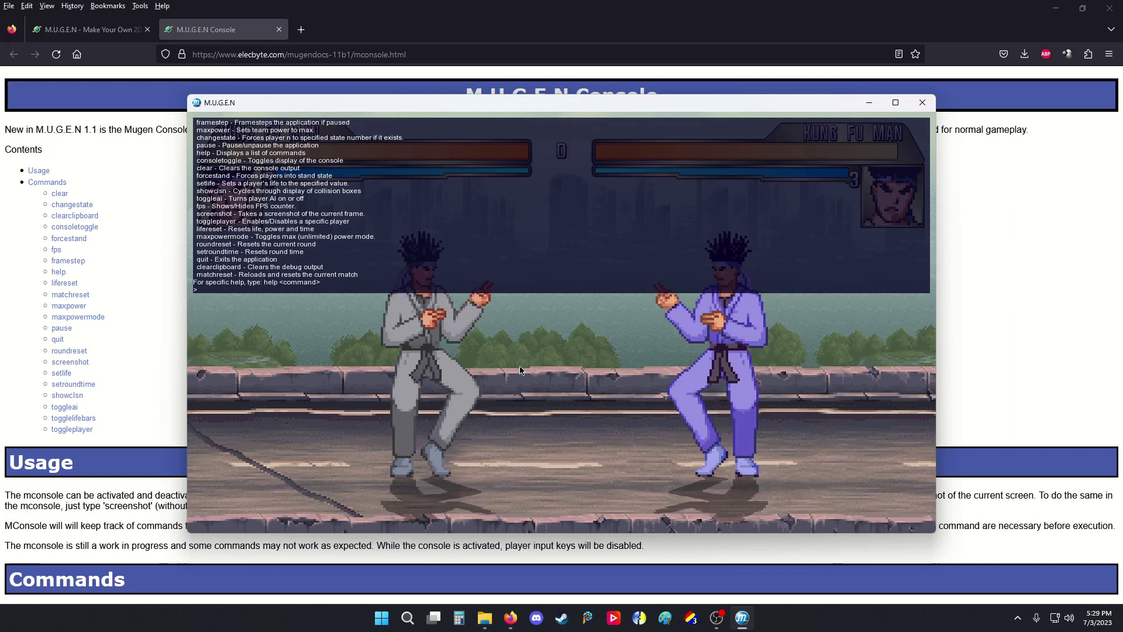
# Step: Run the forcestand console command and close the console
pyautogui.write('forcestand')
pyautogui.press('Return')
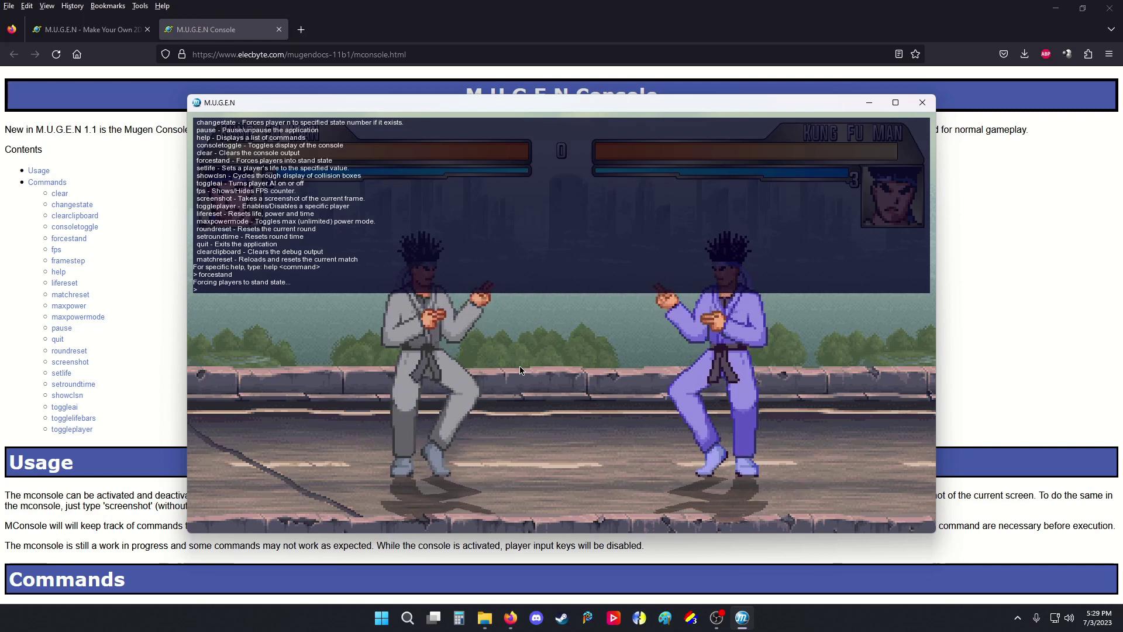
pyautogui.press('Down')
pyautogui.press('`')
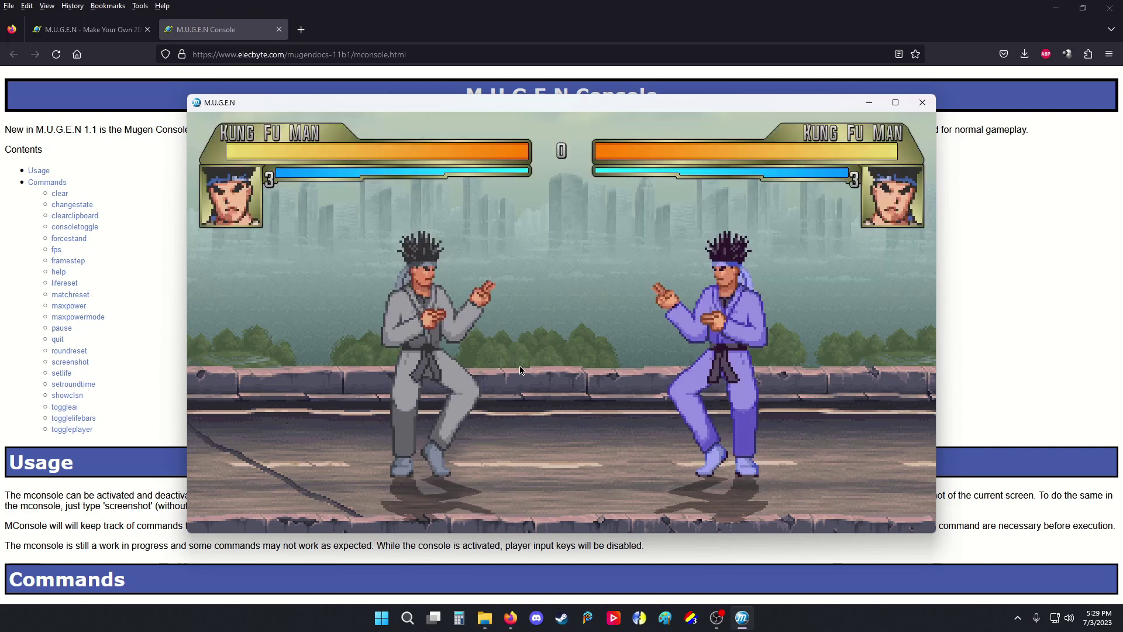
# Step: Reopen the console after player one's attack and try to force the fighters into stand state
pyautogui.press('`')
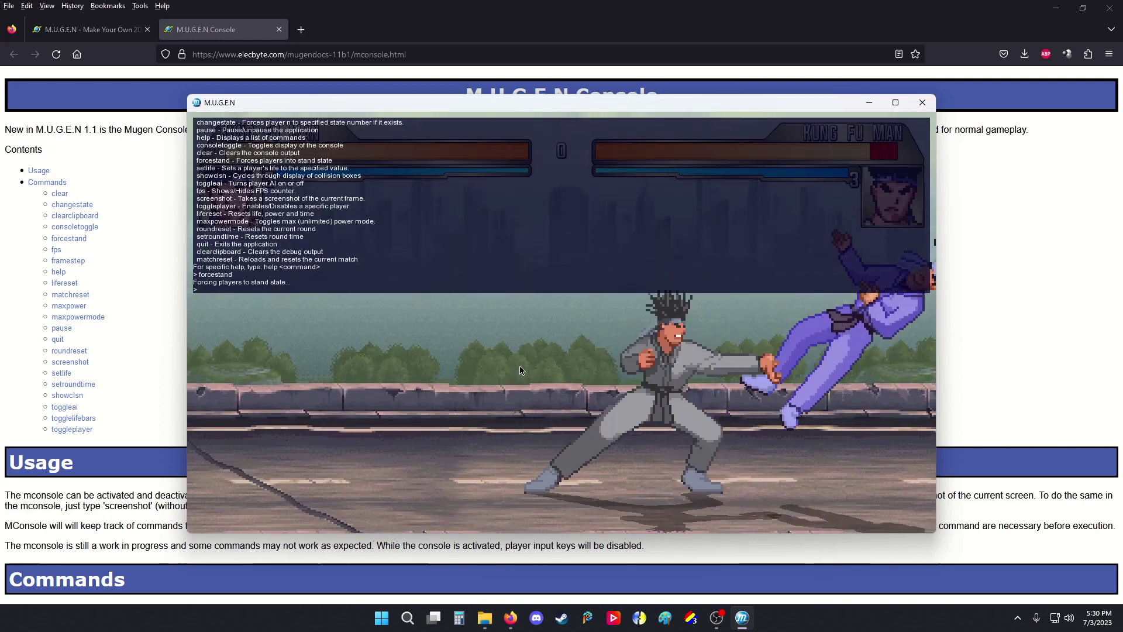
pyautogui.write('for')
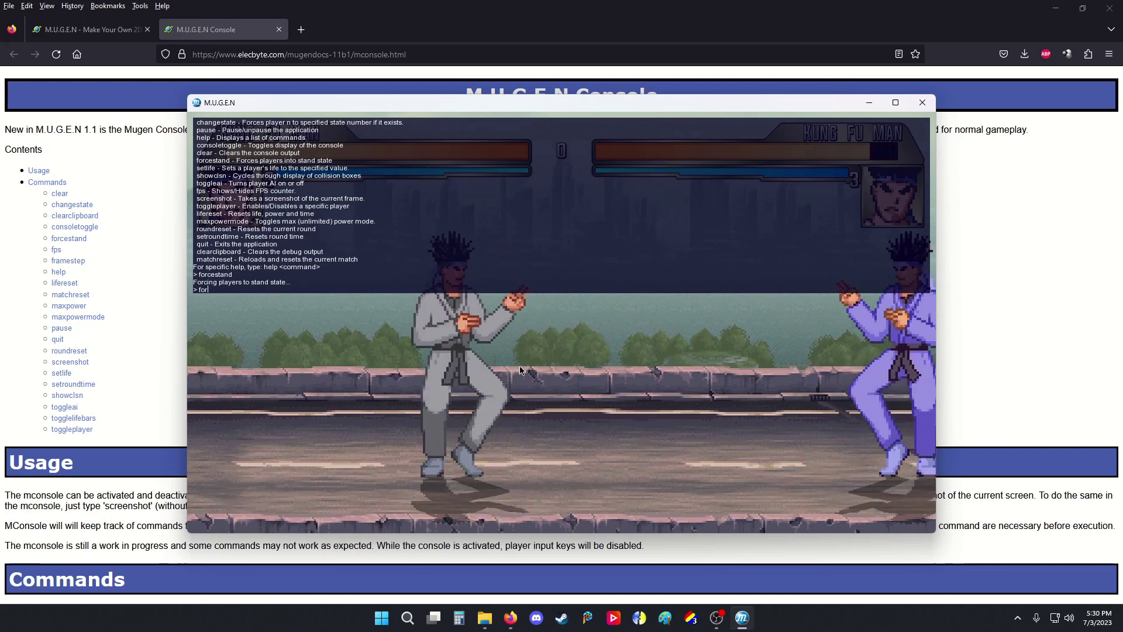
pyautogui.write('cestand')
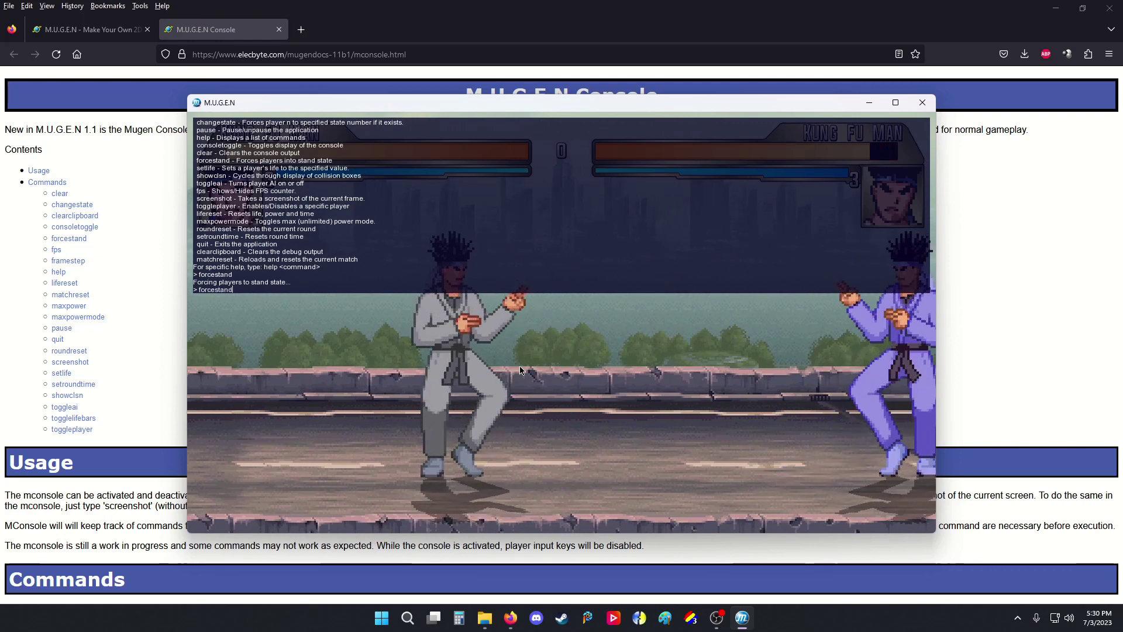
pyautogui.write('i565')
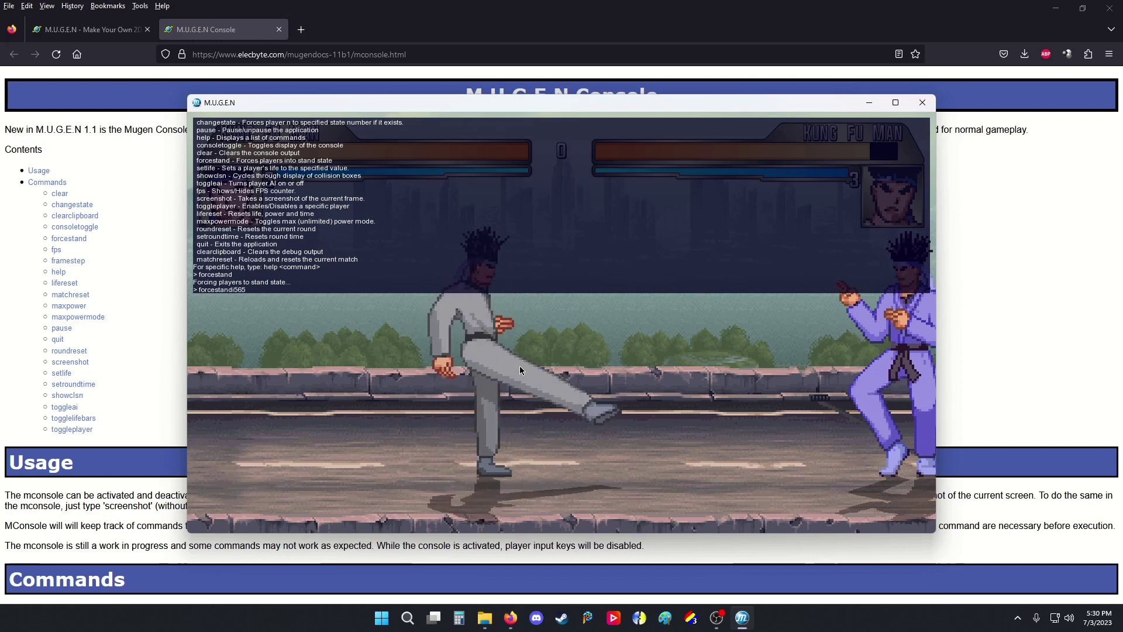
pyautogui.press('BackSpace')
pyautogui.press('BackSpace')
pyautogui.press('BackSpace')
pyautogui.press('Return')
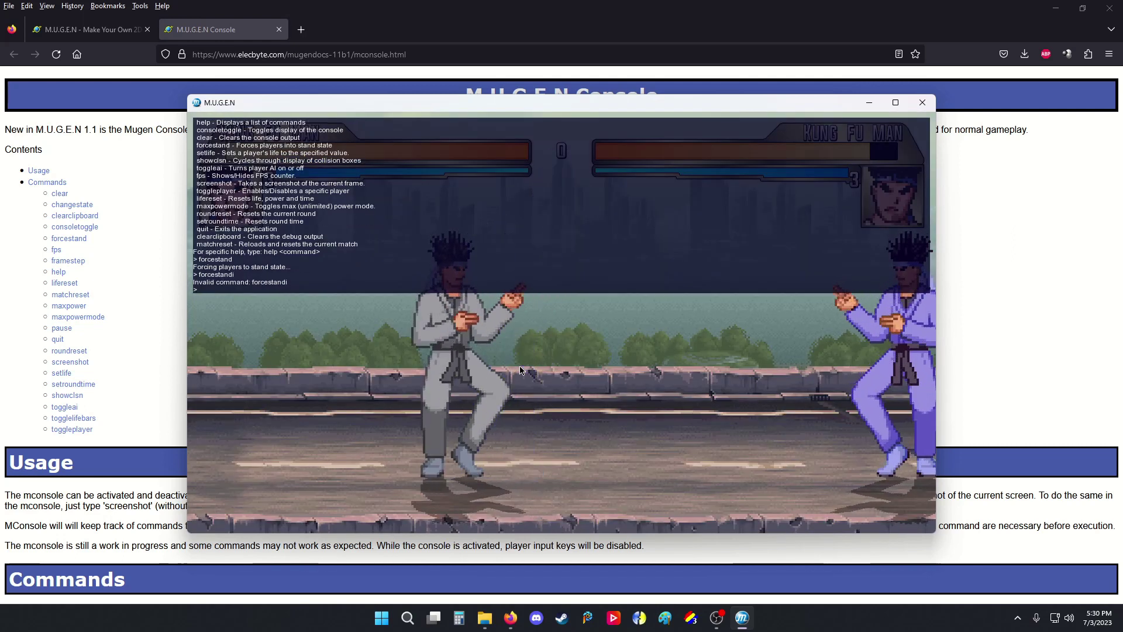
# Step: Run forcestand twice in the console to interrupt player one's moves with the stand state
pyautogui.write('forcestand')
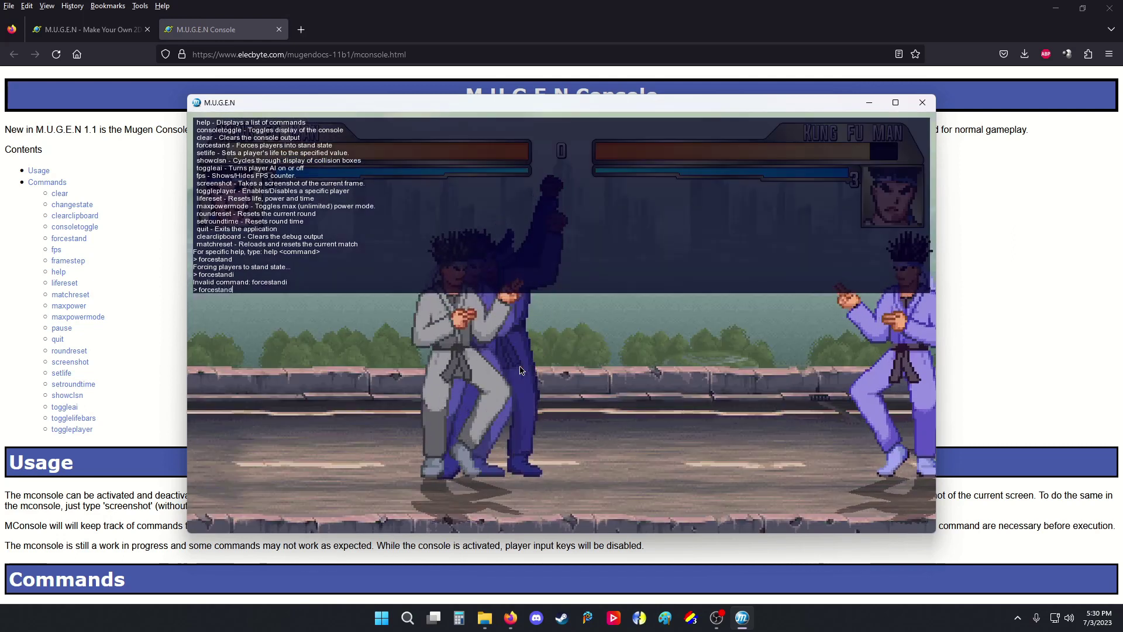
pyautogui.press('Return')
pyautogui.write('fo')
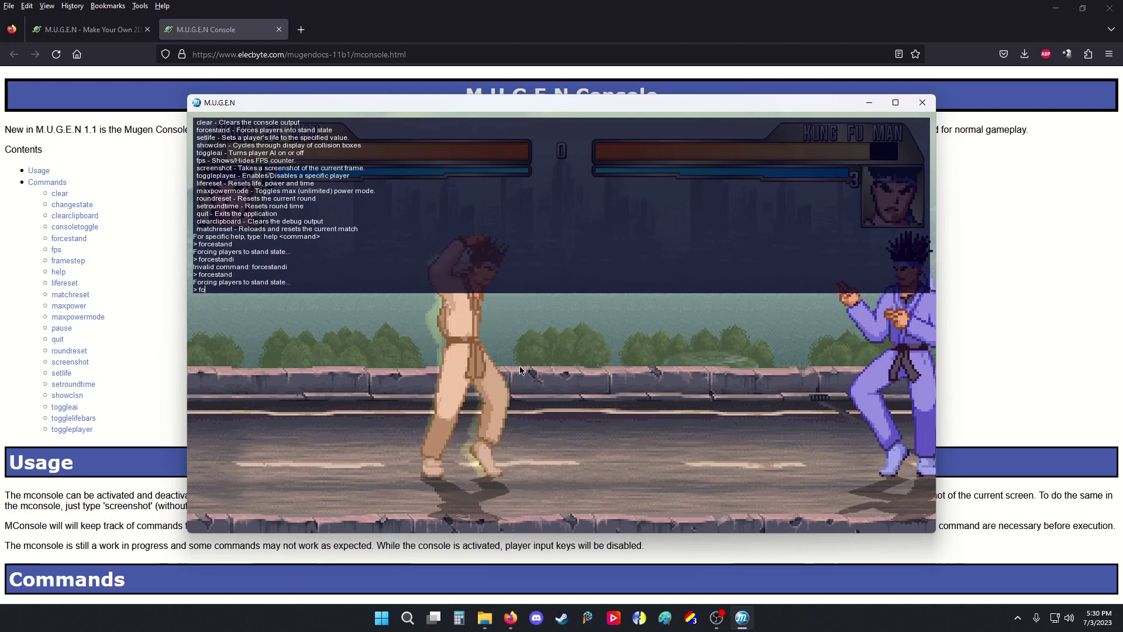
pyautogui.write('rcestand')
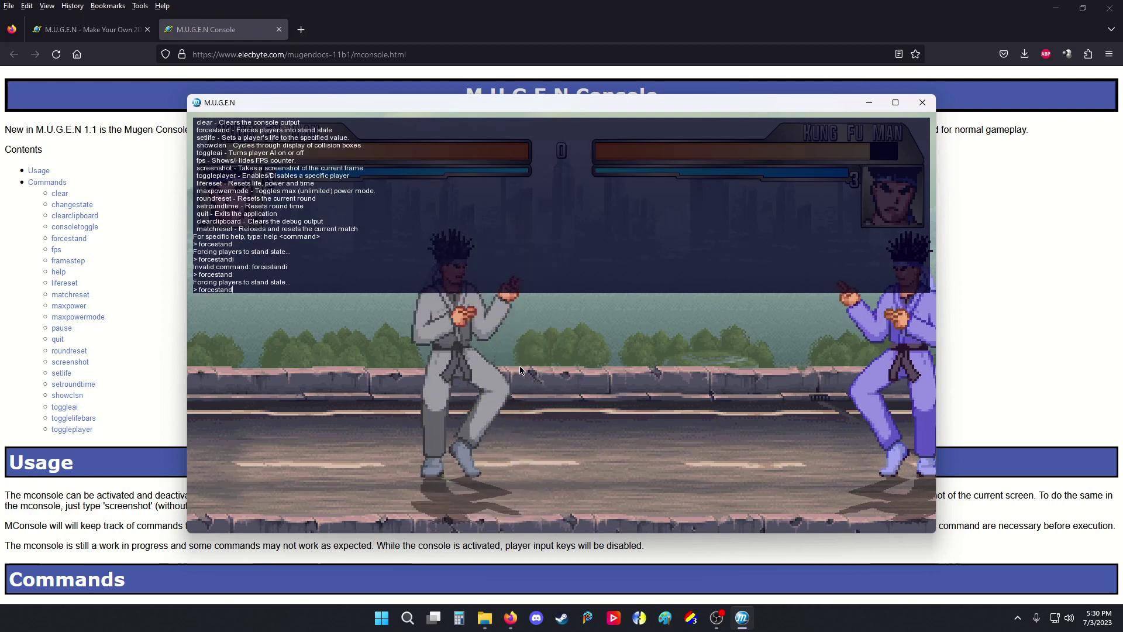
pyautogui.press('Return')
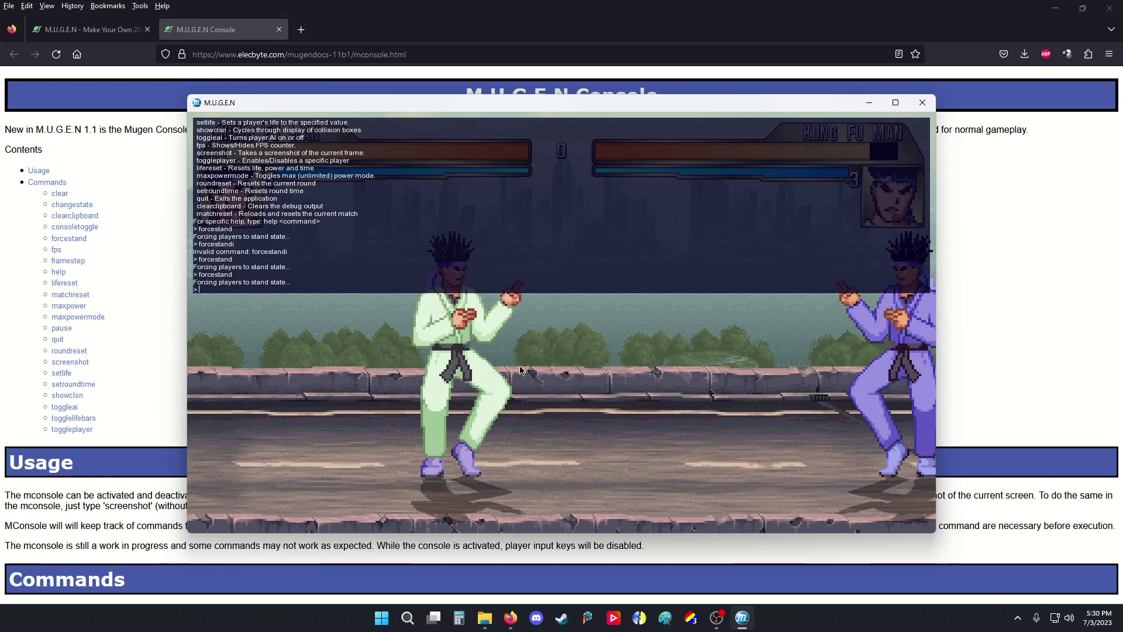
# Step: Toggle player one's AI with the console command toggleai 1 and close the console
pyautogui.write('toggle')
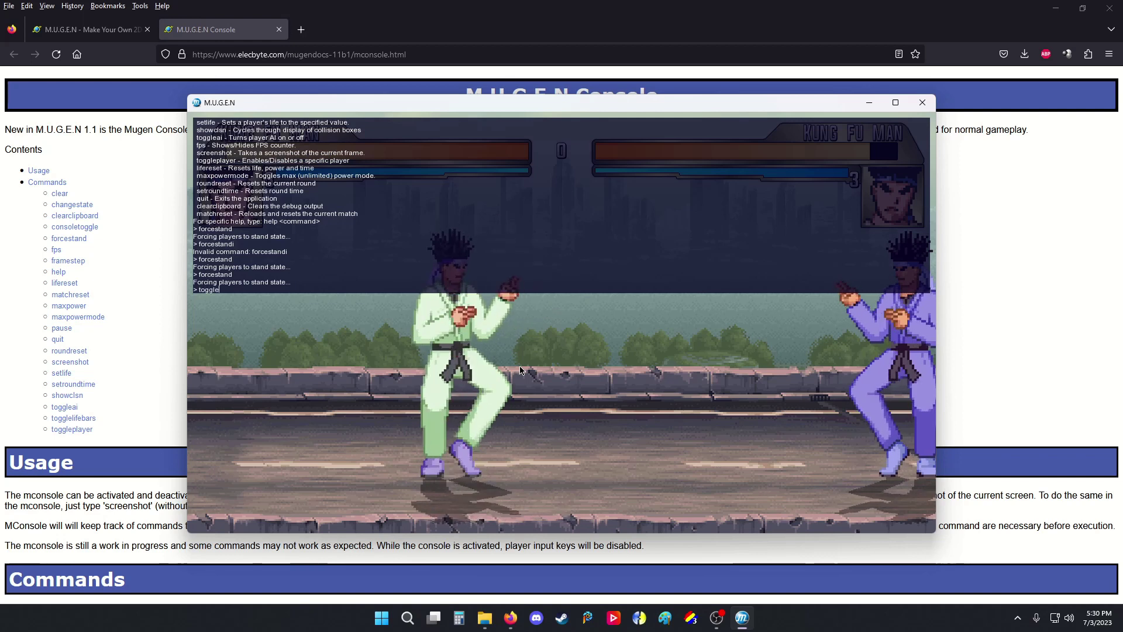
pyautogui.write('ai 1')
pyautogui.press('Return')
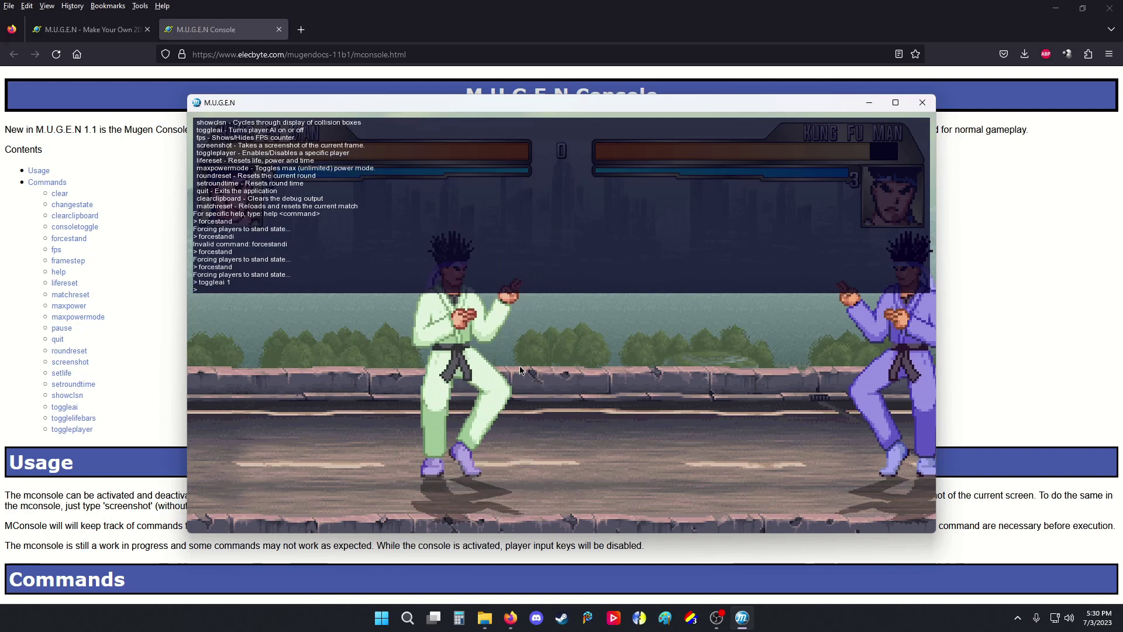
pyautogui.hotkey('ctrl', '`')
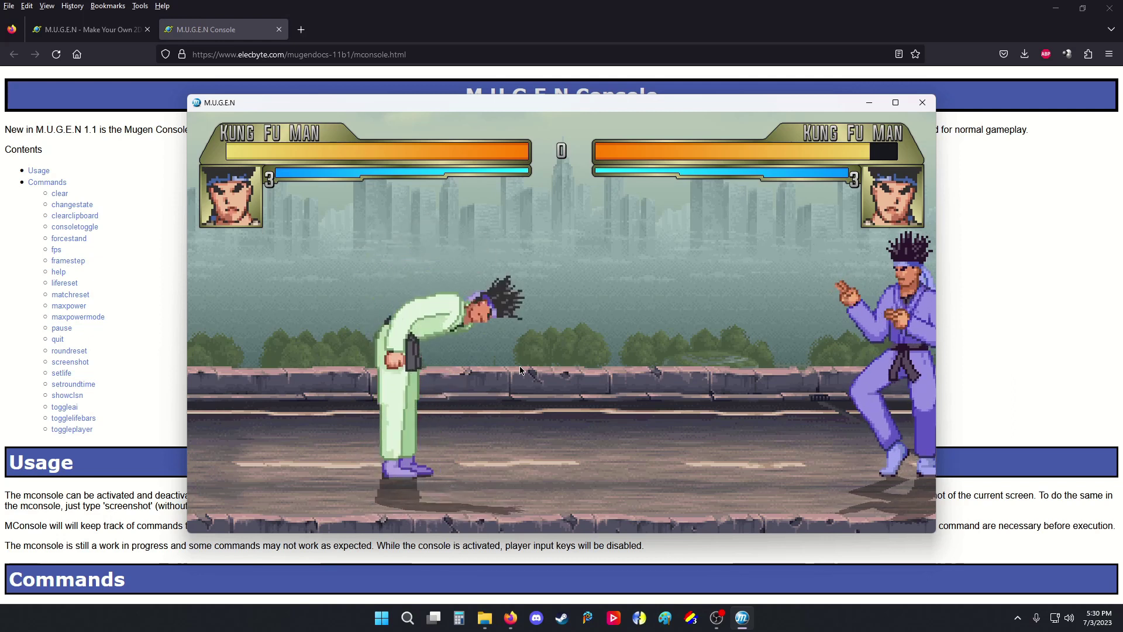
# Step: Reopen the console and try changestate 3000, followed by changestate 1 3000 to force player one into state 3000
pyautogui.hotkey('ctrl', '`')
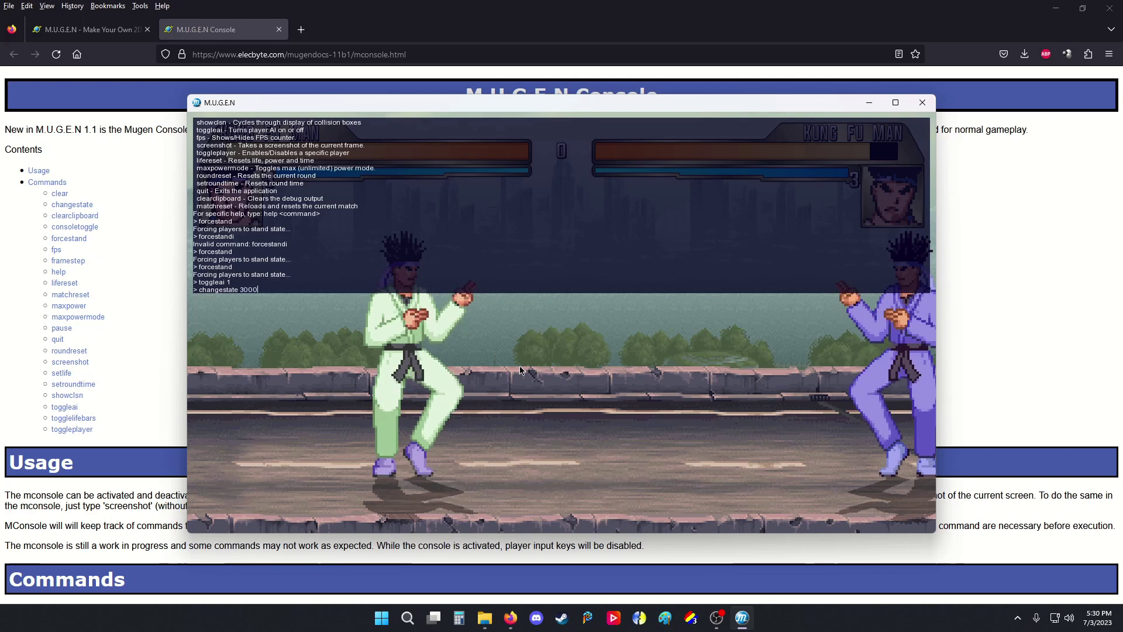
pyautogui.press('Return')
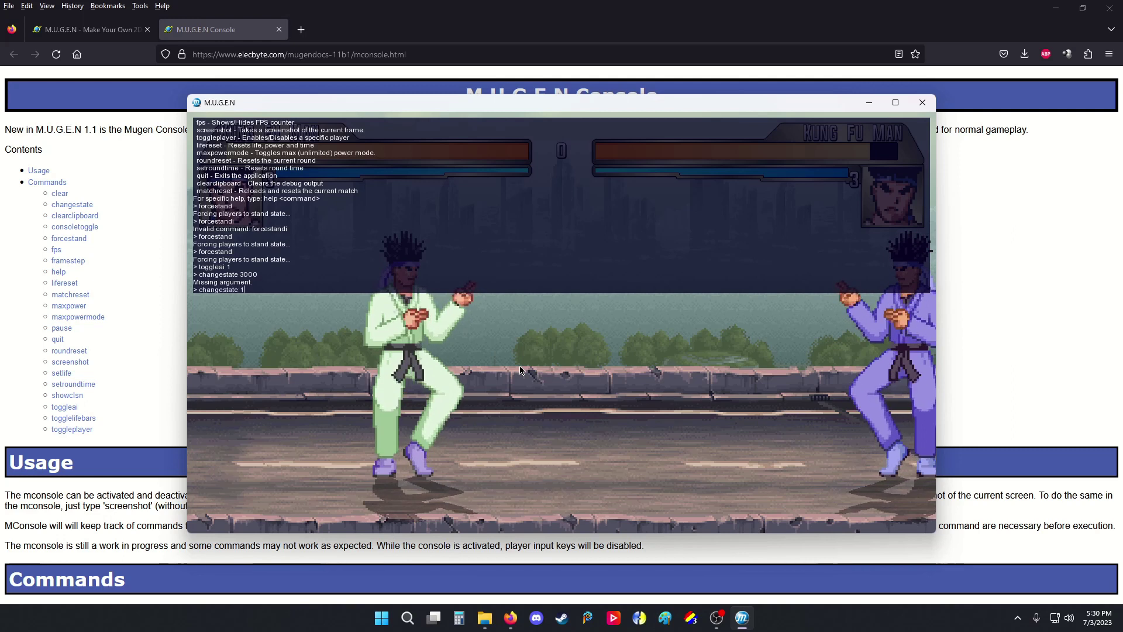
pyautogui.press('Return')
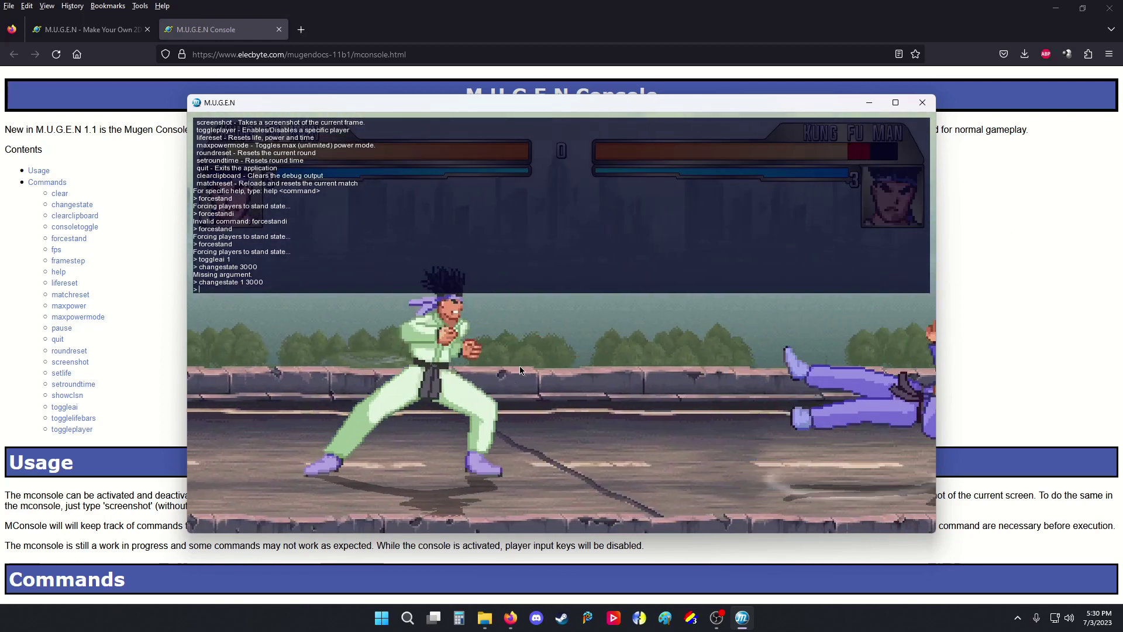
# Step: Close the console, walk player one forward, and exit the match to the Versus Mode character select screen
pyautogui.hotkey('ctrl', '`')
pyautogui.press('Right')
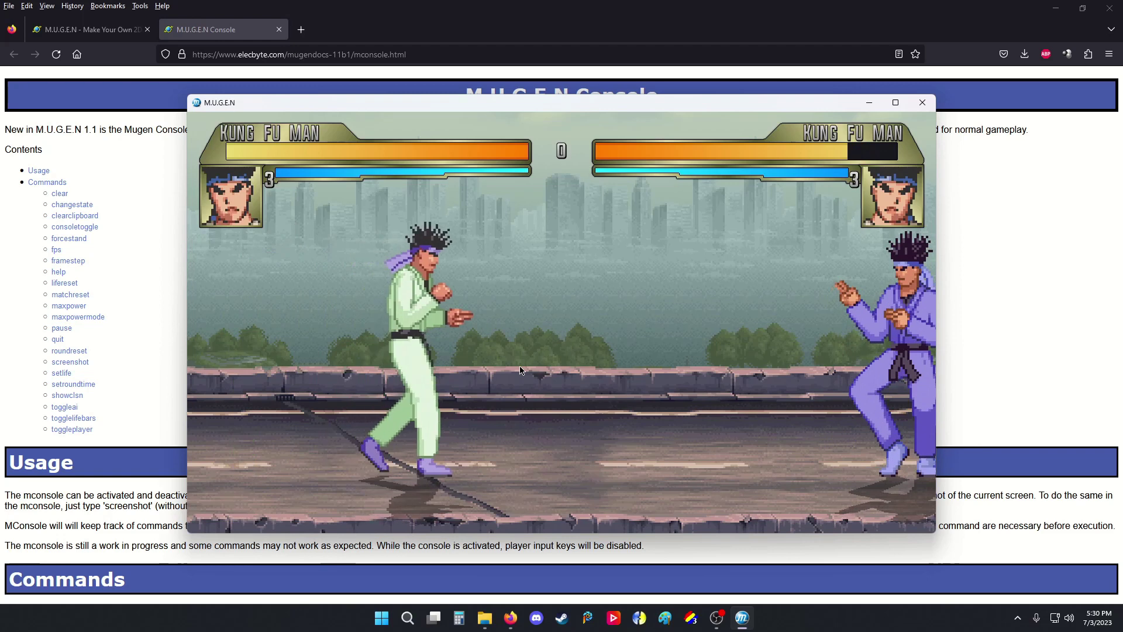
pyautogui.press('Escape')
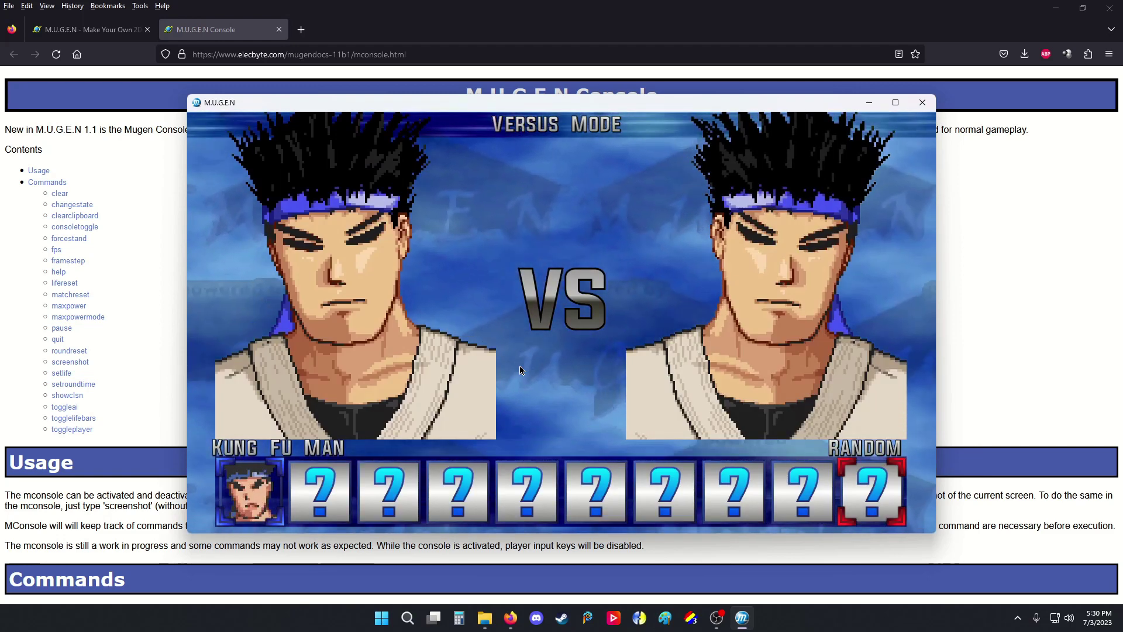
# Step: Confirm both fighters, start the versus match and pause it
pyautogui.press('Return')
pyautogui.press('Return')
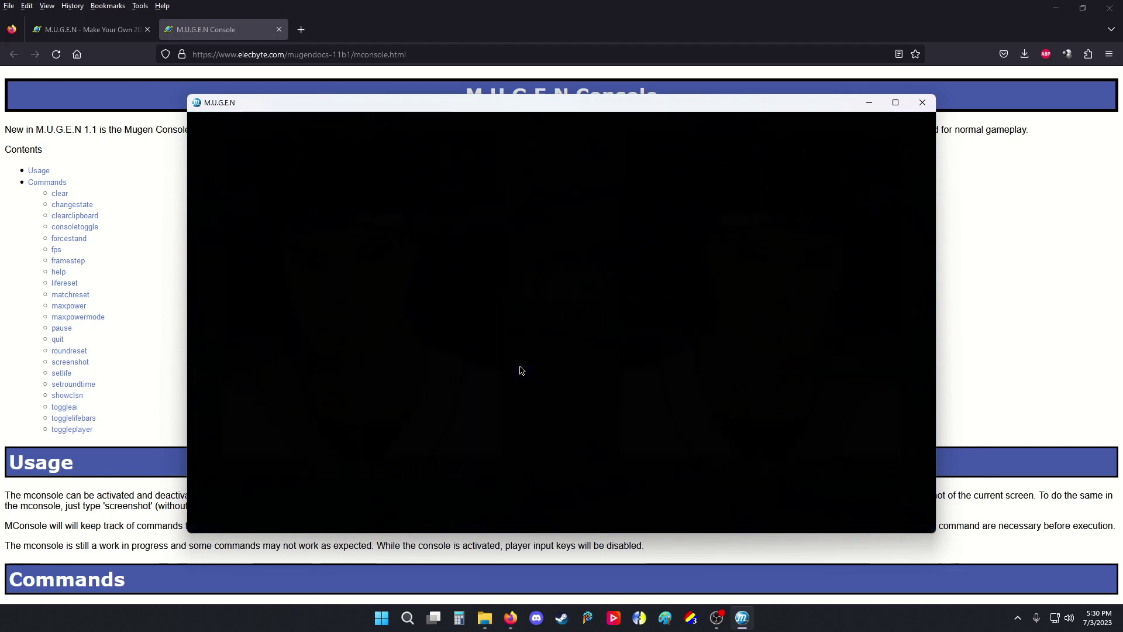
pyautogui.press('Pause')
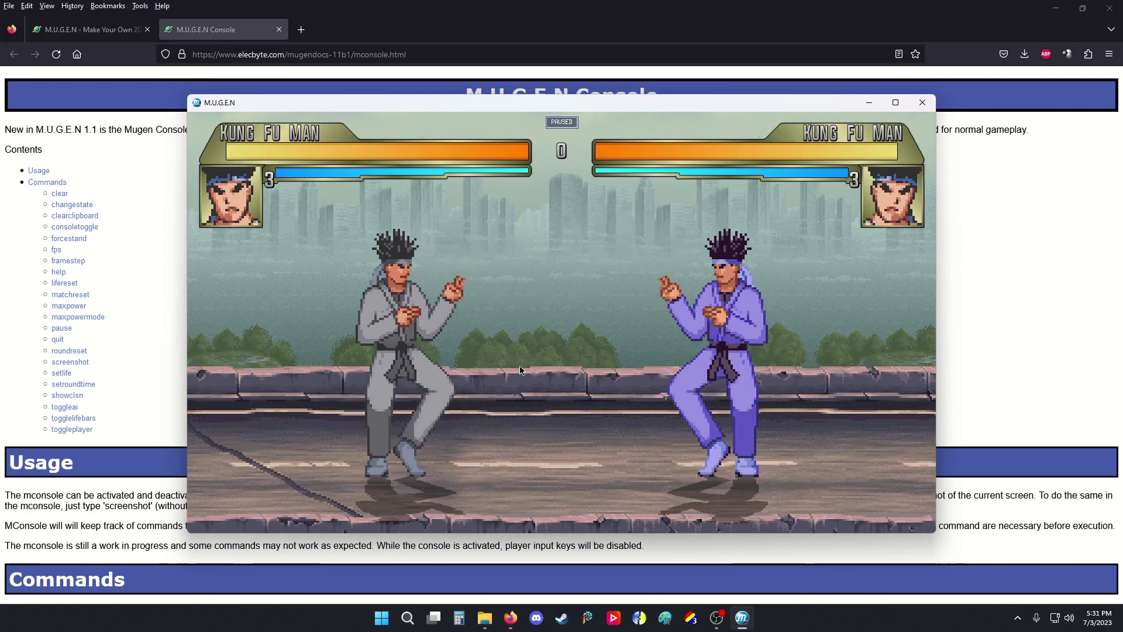
# Step: Open the console, run clear, and run framestep repeatedly to advance the paused match frame by frame
pyautogui.press('`')
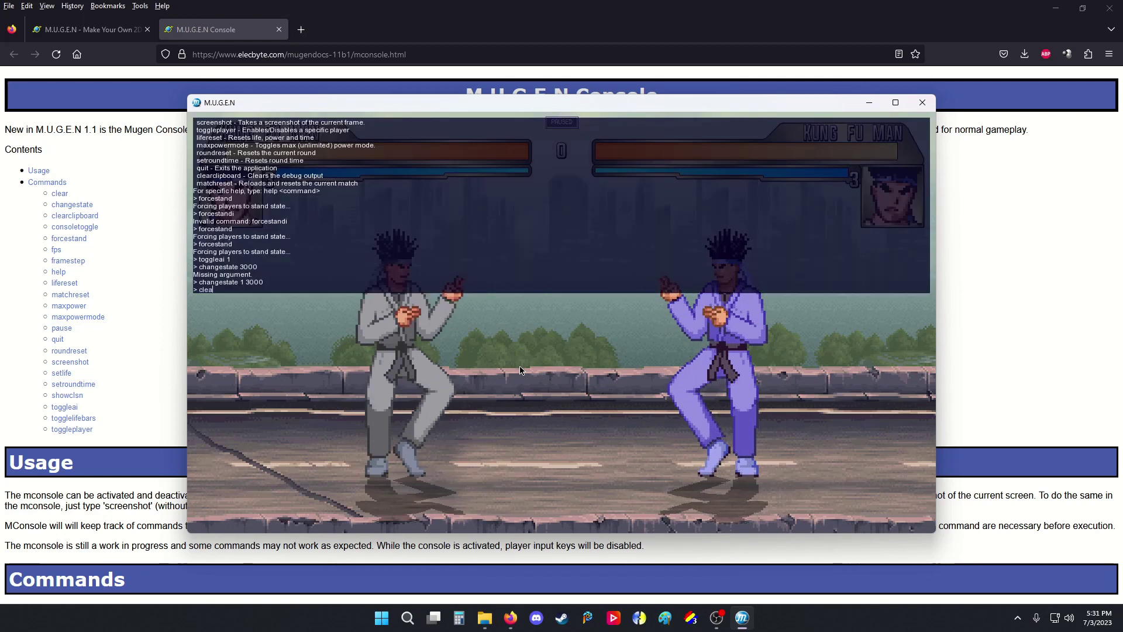
pyautogui.press('Return')
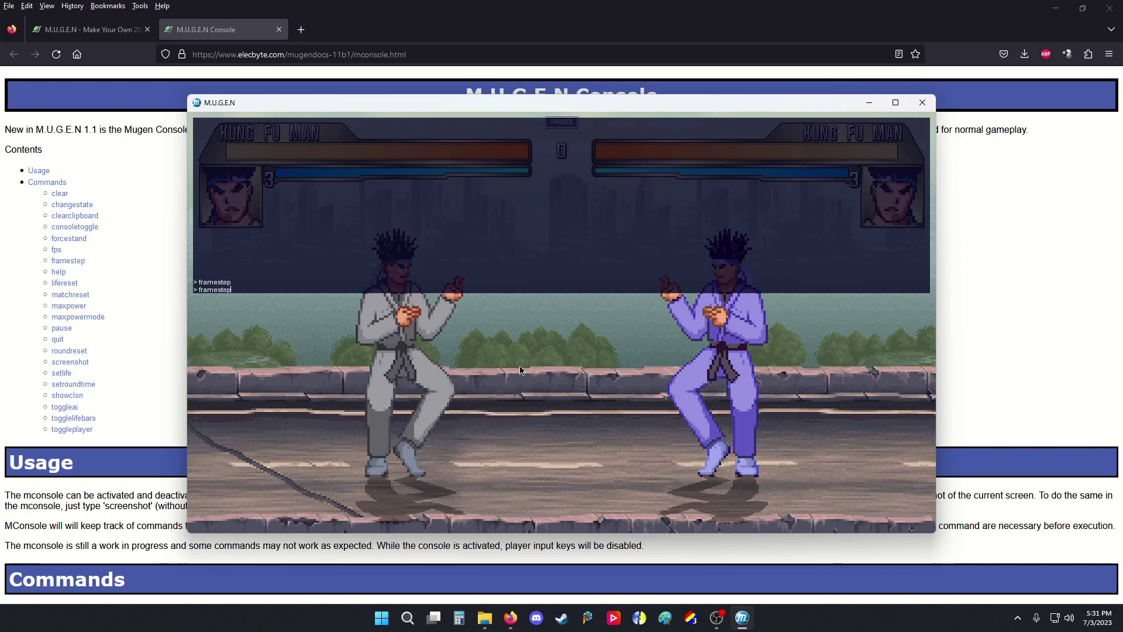
pyautogui.press('Up')
pyautogui.press('Return')
pyautogui.press('Up')
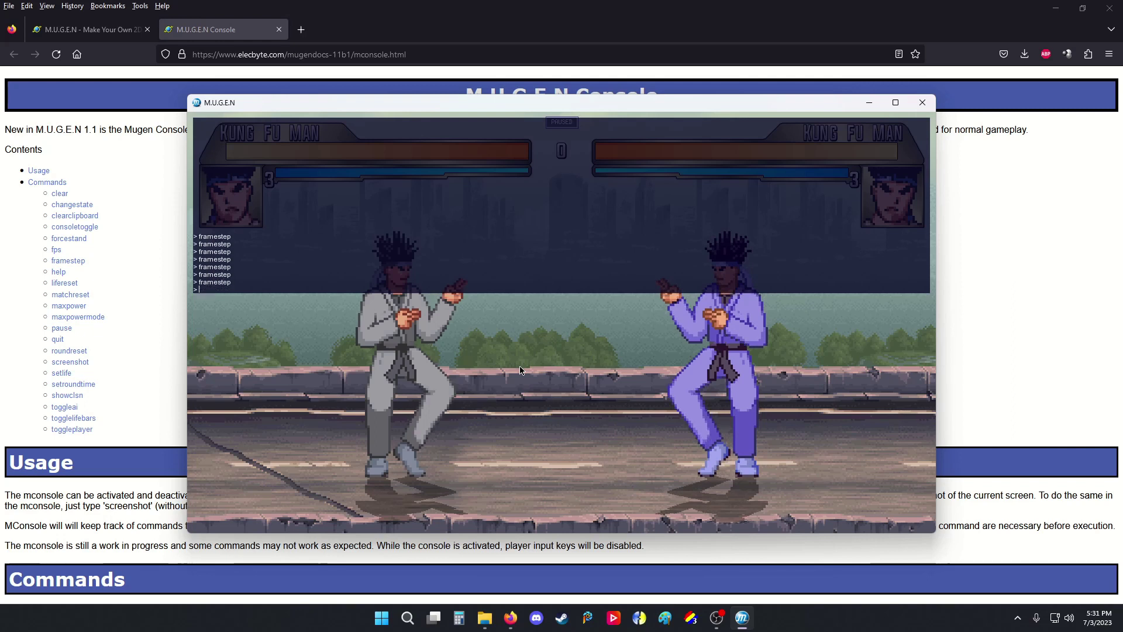
pyautogui.press('Up')
pyautogui.press('Return')
pyautogui.press('Return')
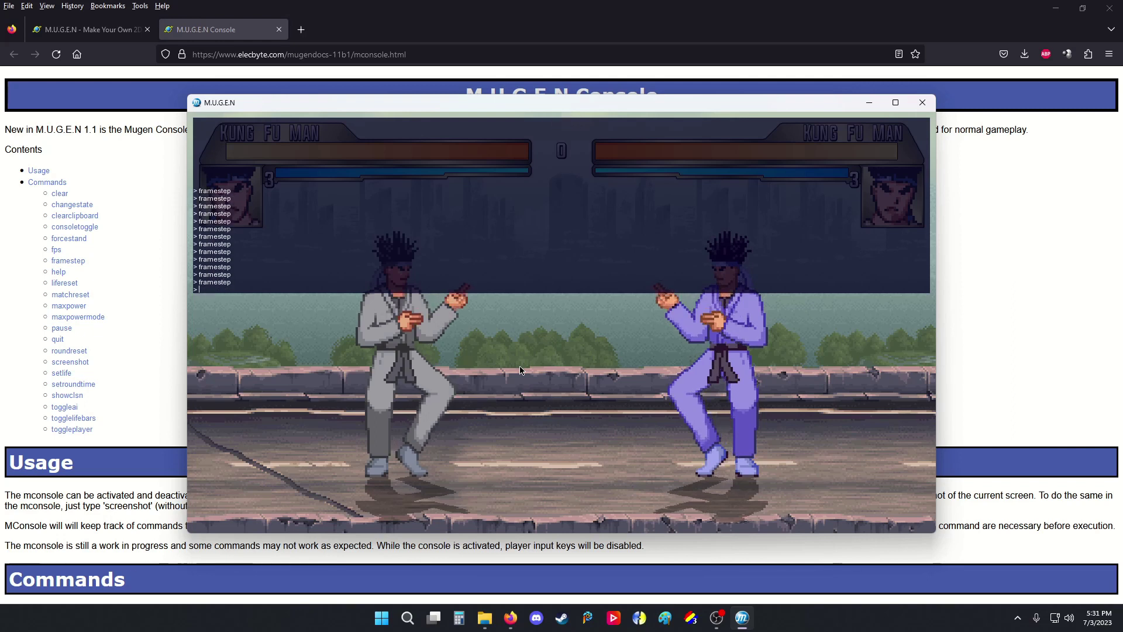
pyautogui.press('Up')
pyautogui.press('Return')
pyautogui.press('Up')
pyautogui.press('Return')
pyautogui.press('Up')
pyautogui.press('Return')
pyautogui.press('Up')
pyautogui.press('Return')
pyautogui.press('Up')
pyautogui.press('Return')
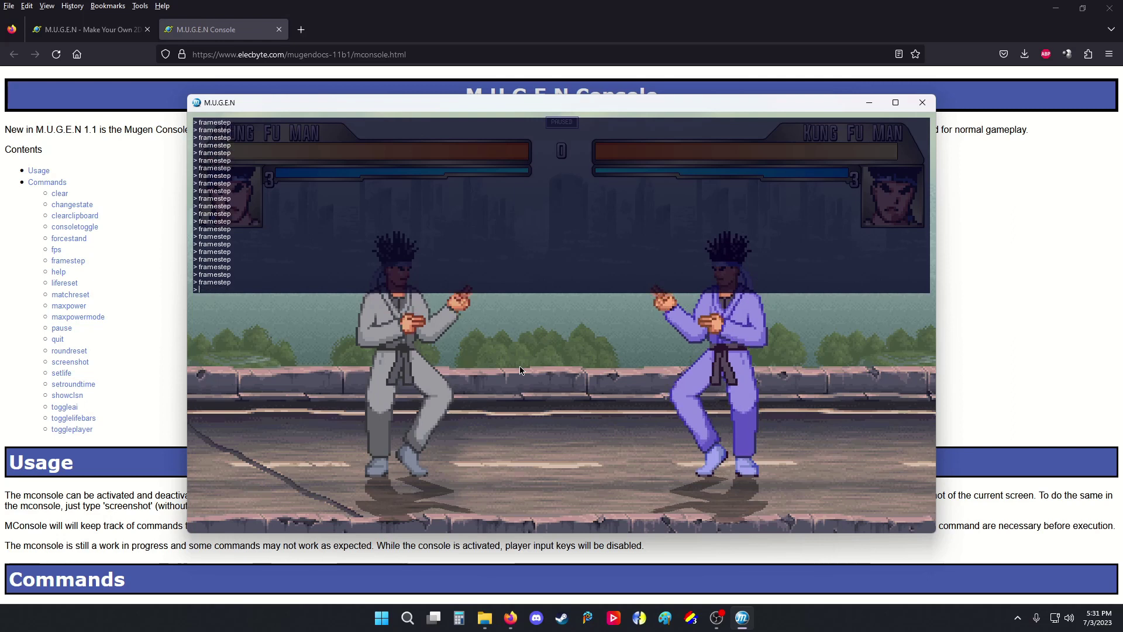
pyautogui.press('Up')
pyautogui.press('Up')
pyautogui.press('Return')
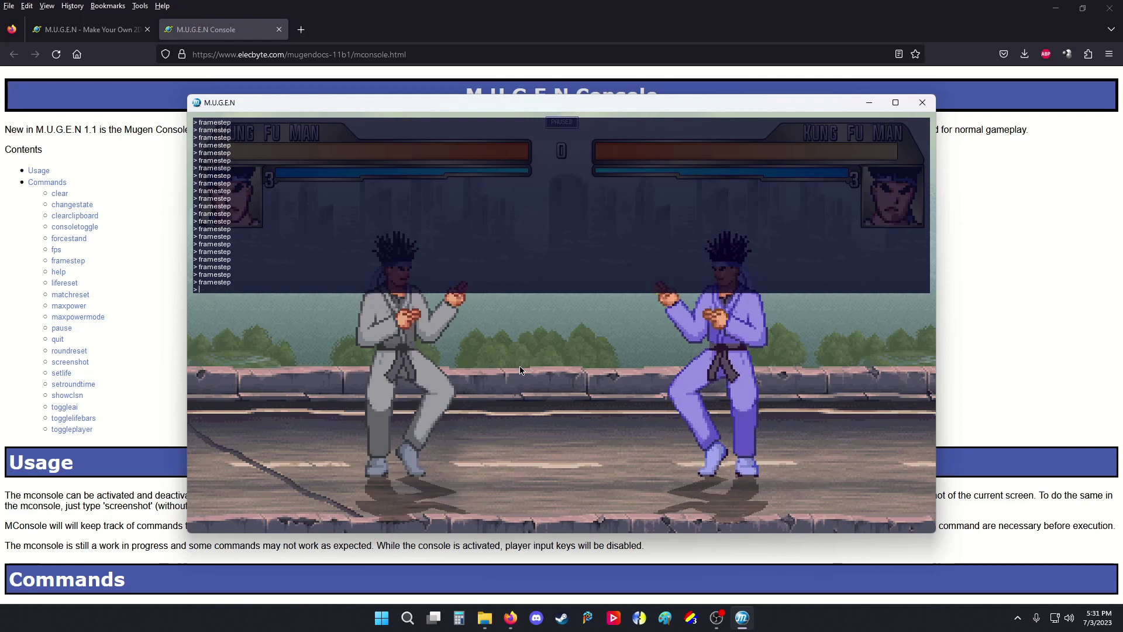
pyautogui.press('Up')
pyautogui.press('Up')
pyautogui.press('Return')
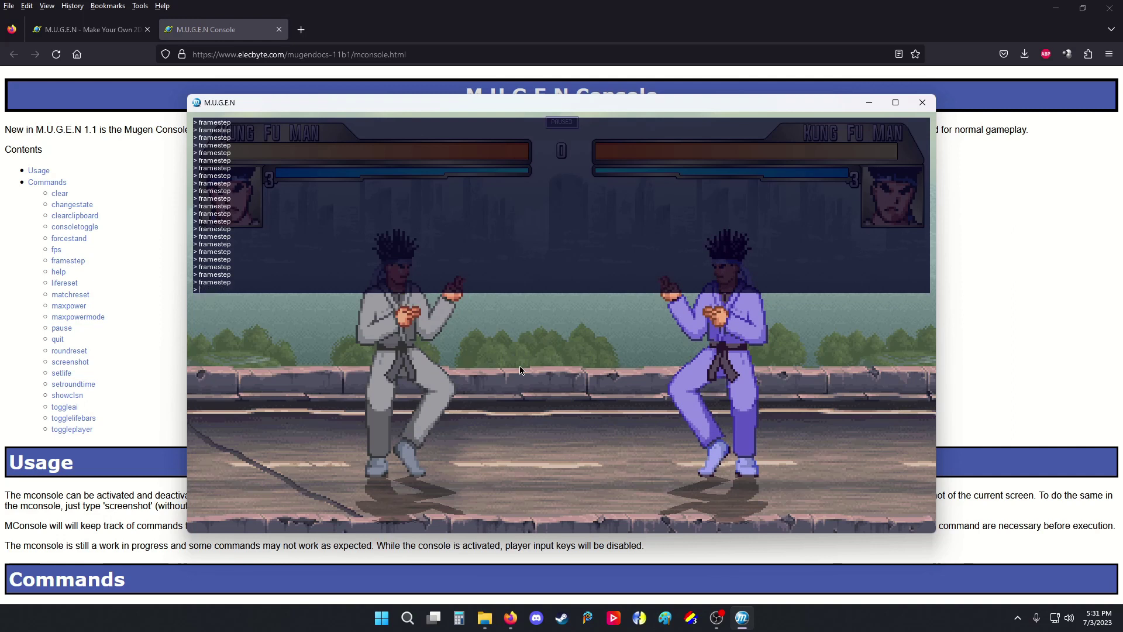
pyautogui.press('Return')
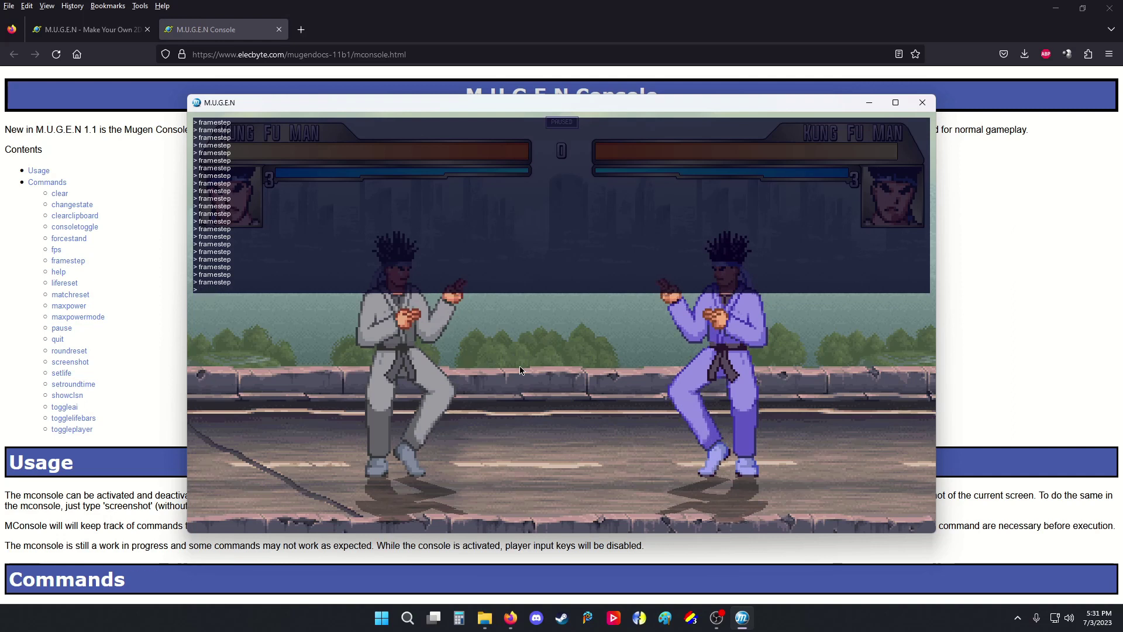
# Step: Close the console, resume the match and walk player one back and forth
pyautogui.press('`')
pyautogui.press('Pause')
pyautogui.press('a')
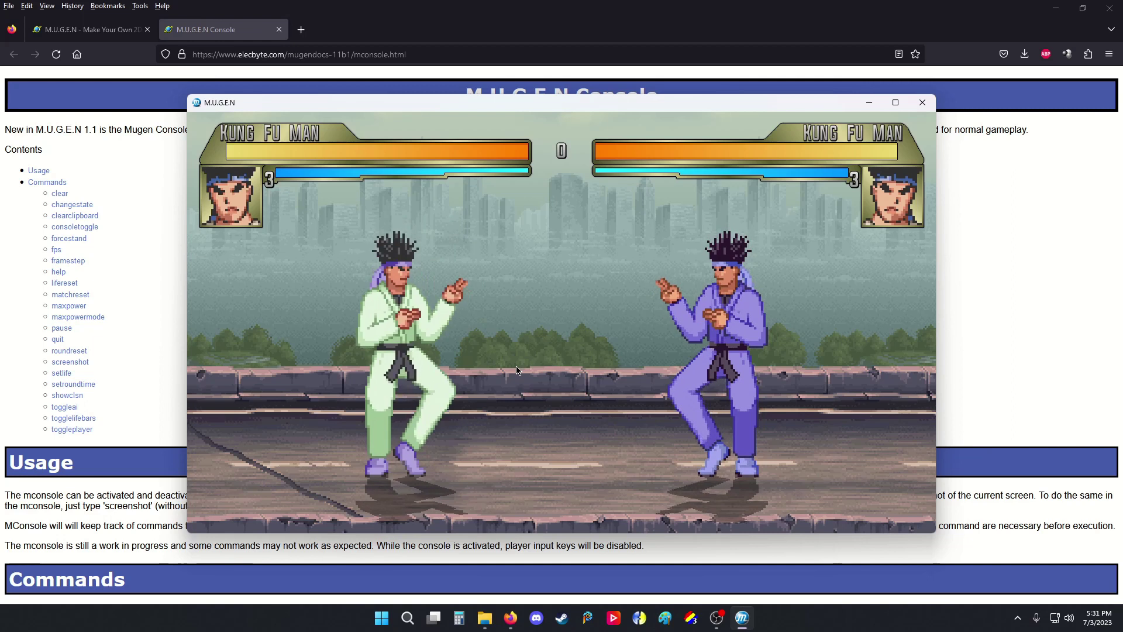
pyautogui.press('Left')
pyautogui.press('Right')
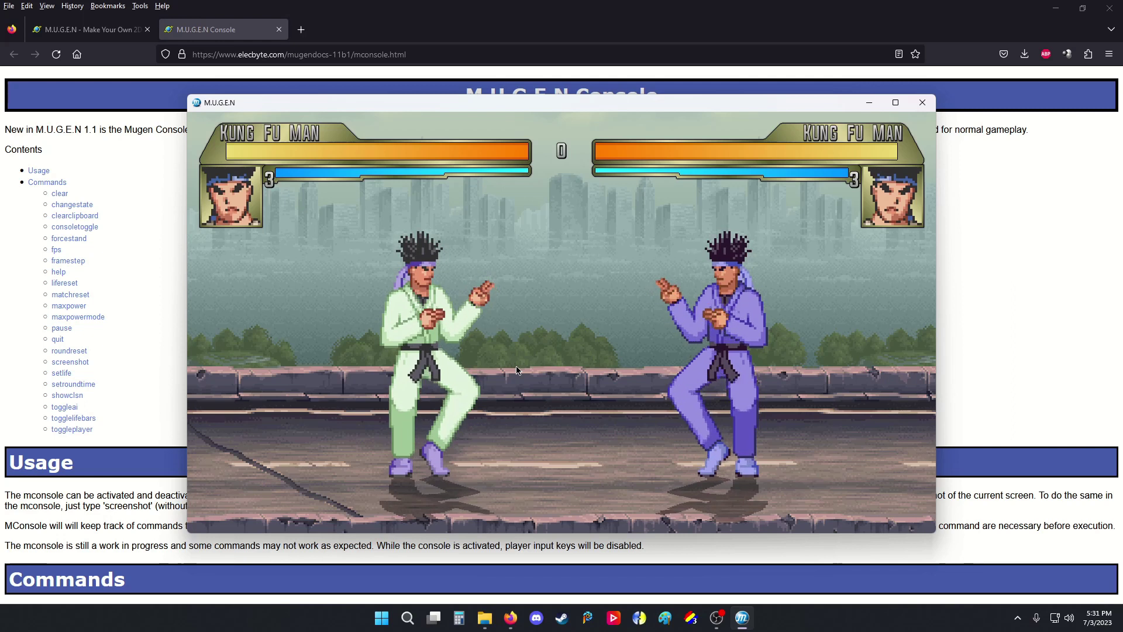
# Step: Toggle the debug information overlay on and off twice during the match
pyautogui.hotkey('ctrl', 'd')
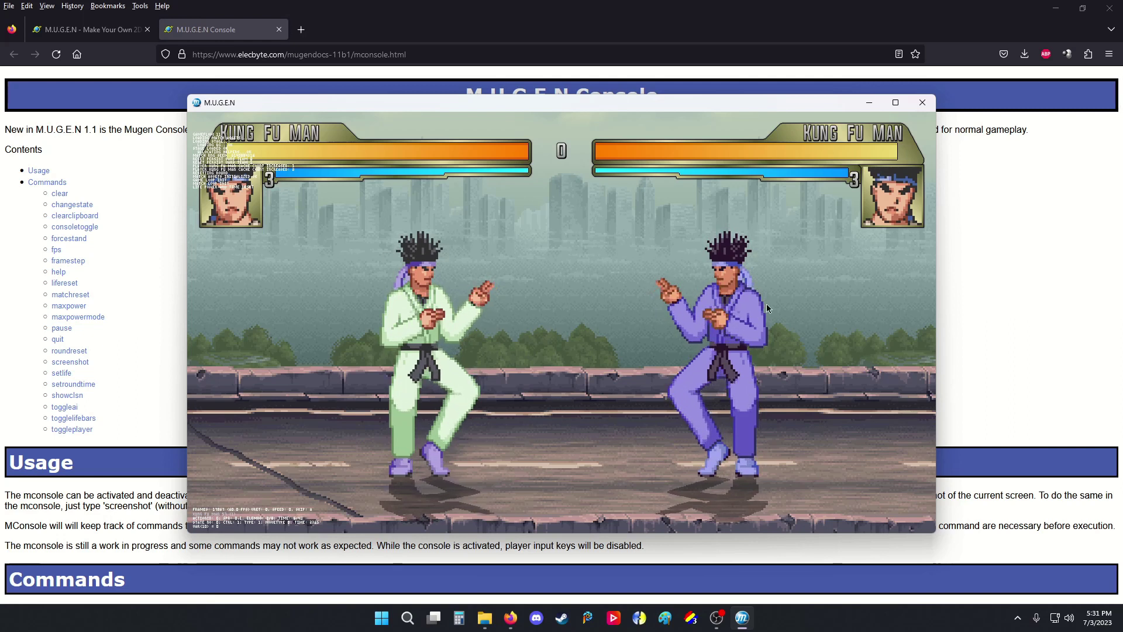
pyautogui.hotkey('ctrl', 'd')
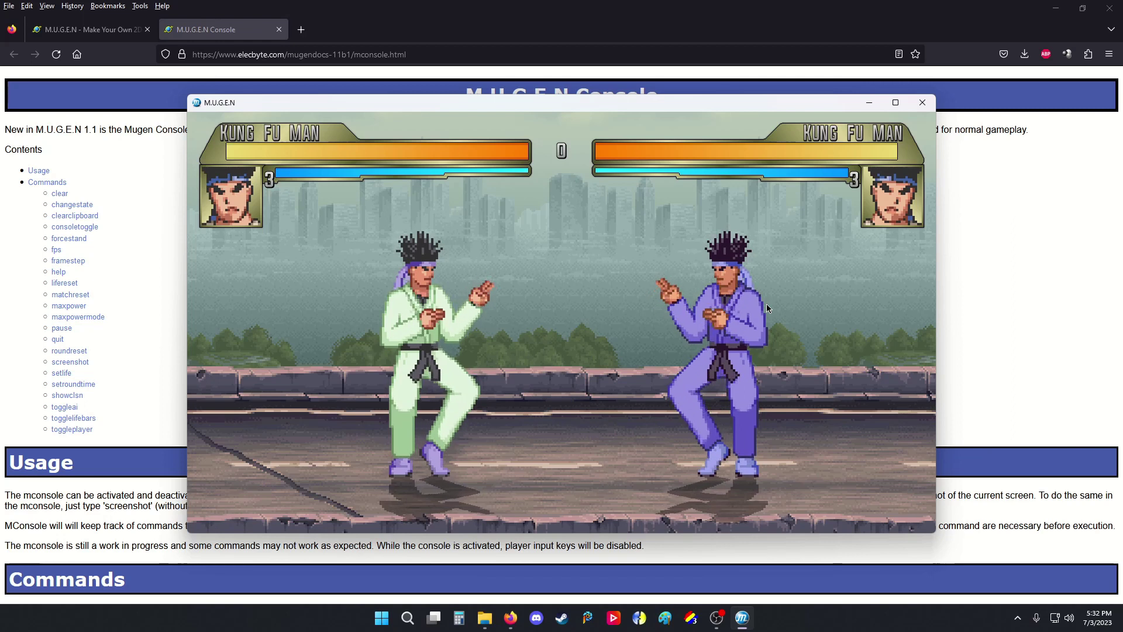
pyautogui.hotkey('ctrl', 'd')
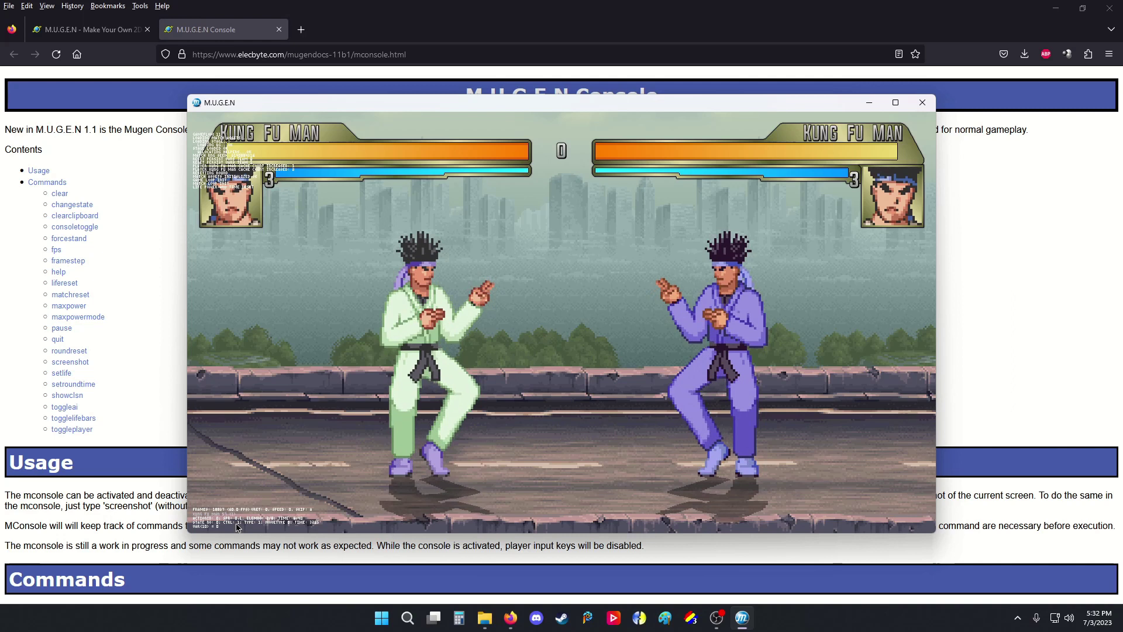
pyautogui.hotkey('ctrl', 'd')
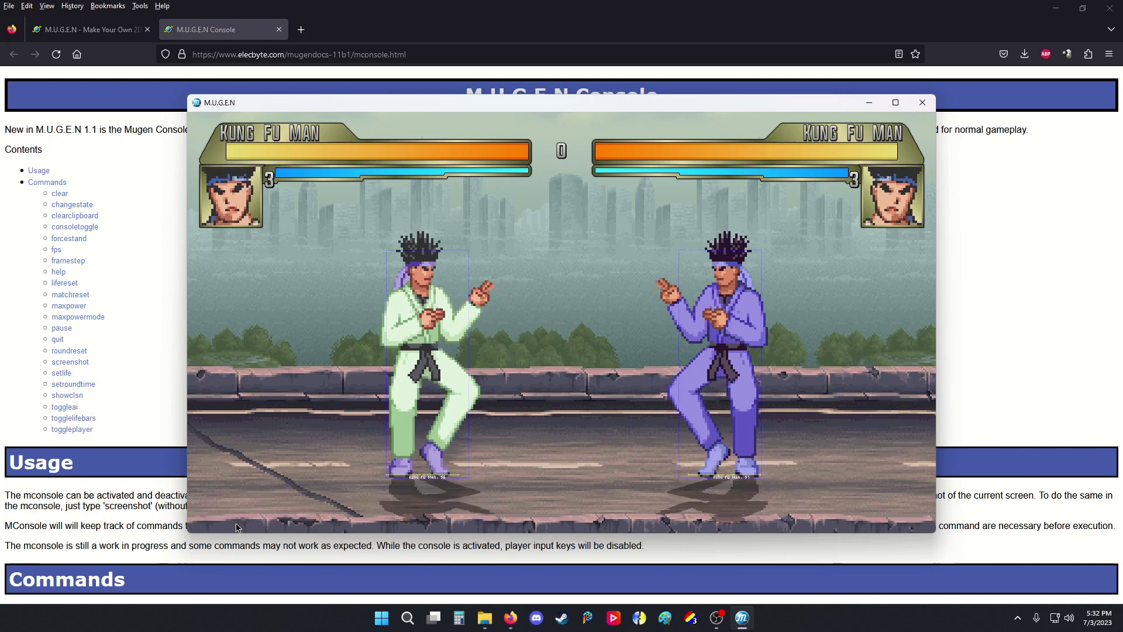
# Step: Show the fighters' collision boxes and walk player one forward and backward to examine them
pyautogui.hotkey('ctrl', 'c')
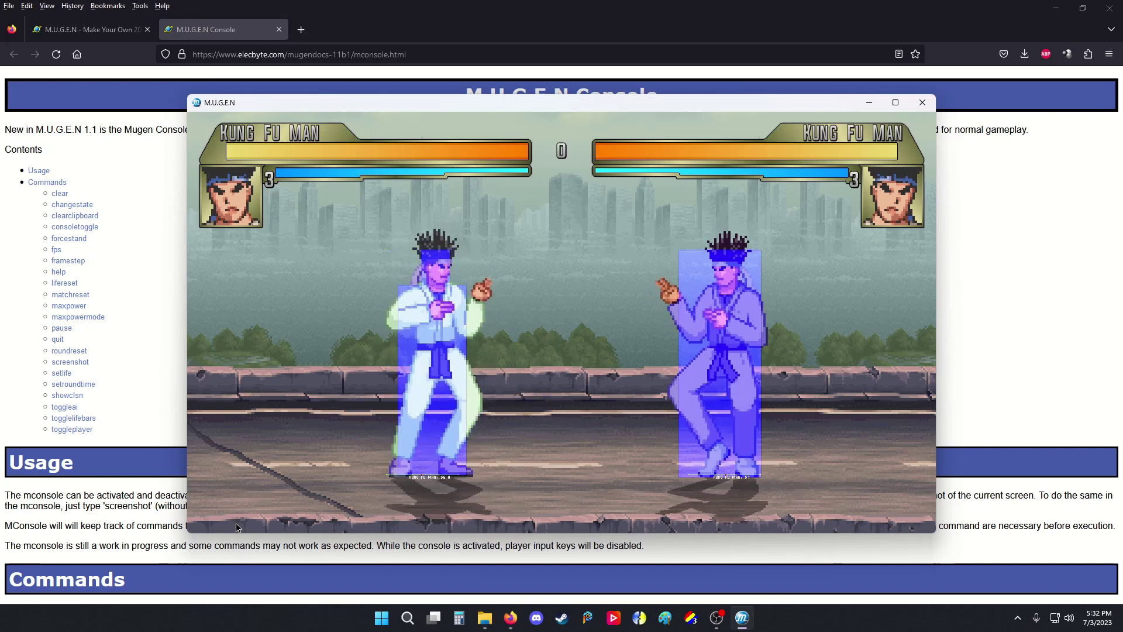
pyautogui.press('Right')
pyautogui.press('s')
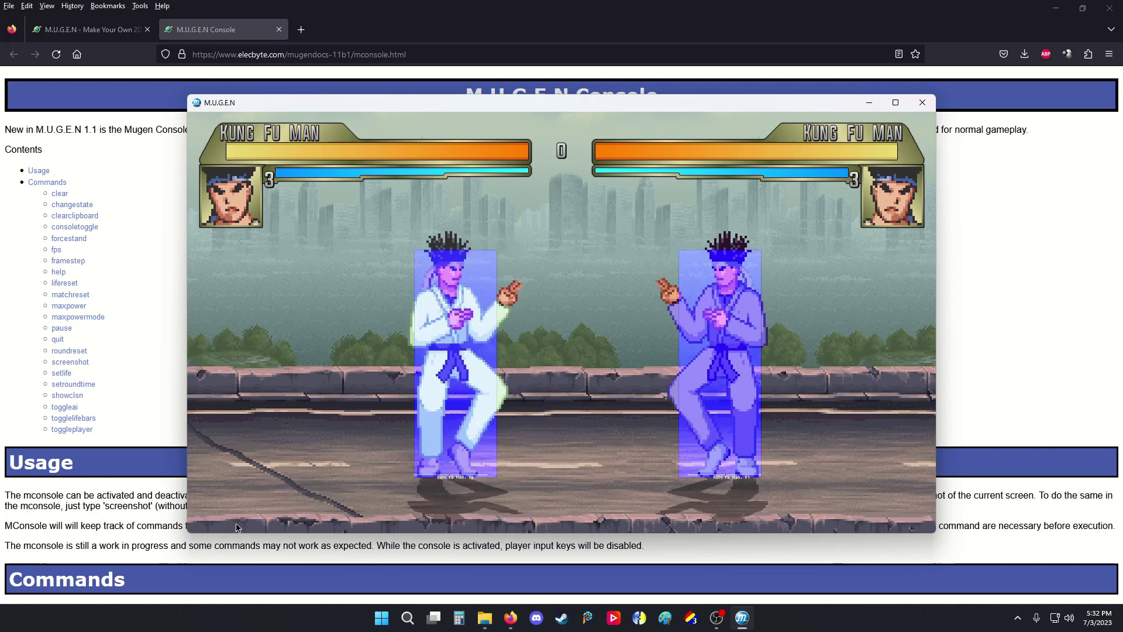
pyautogui.press('Left')
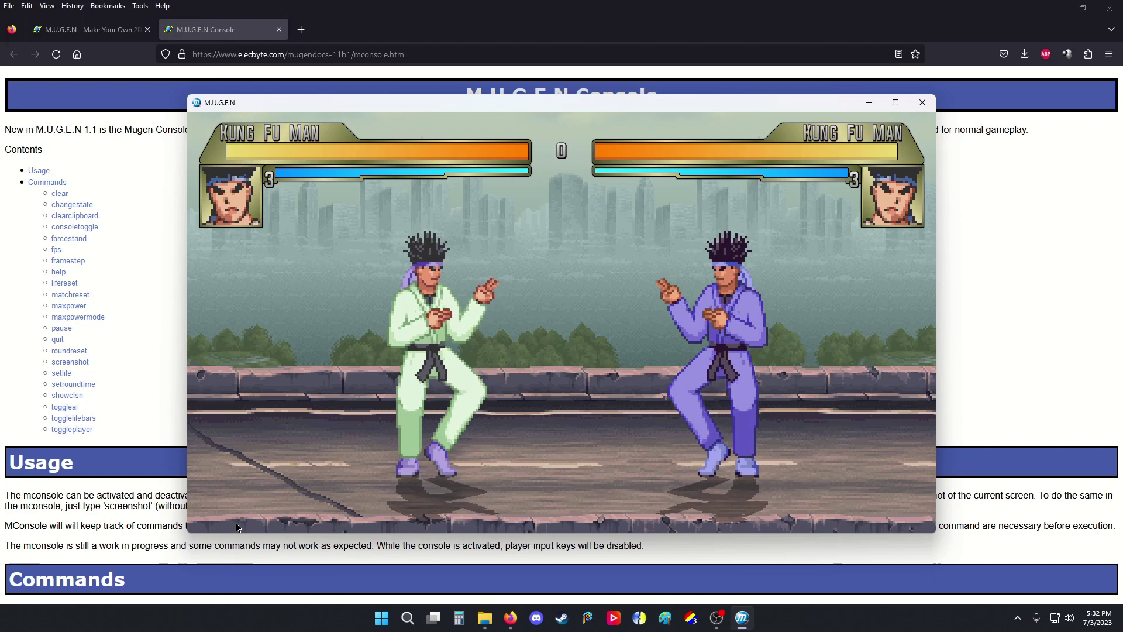
# Step: Hide the life bars and move player one around the stage with backward jumps and steps
pyautogui.hotkey('ctrl', 'l')
pyautogui.press('Left')
pyautogui.press('Left')
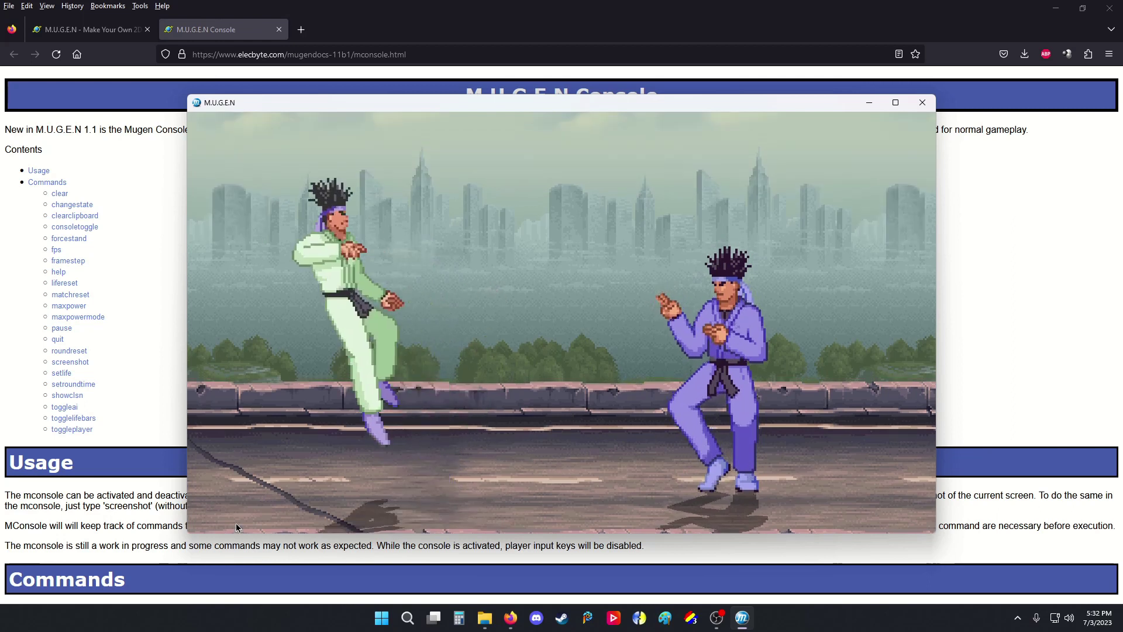
pyautogui.press('Right')
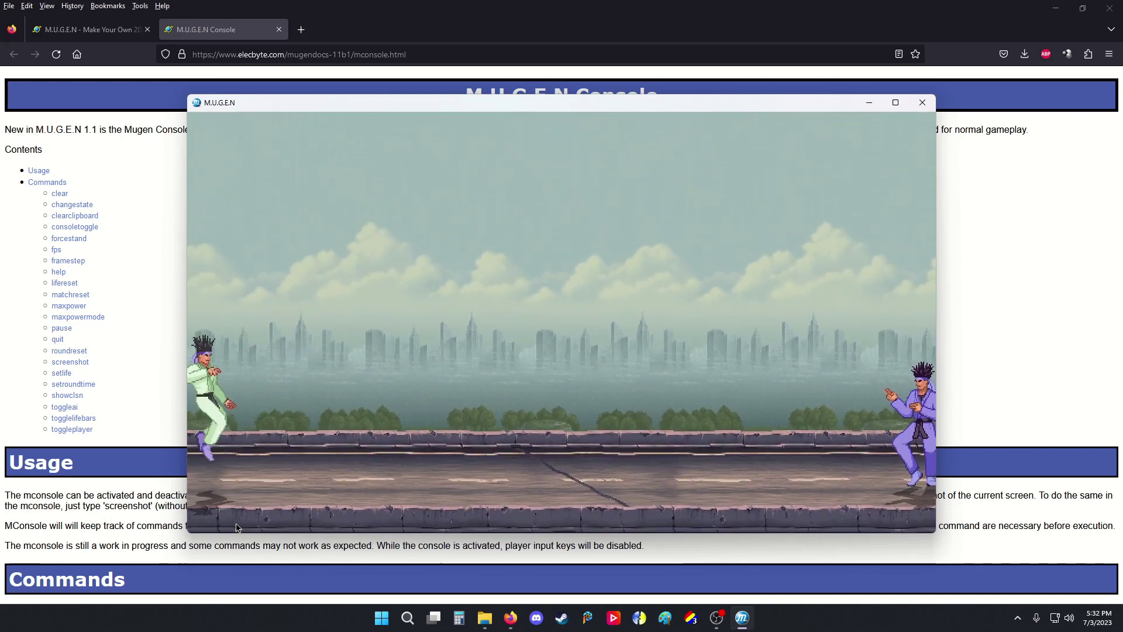
# Step: Reset the round and move player one backward and forward with a jump
pyautogui.press('F4')
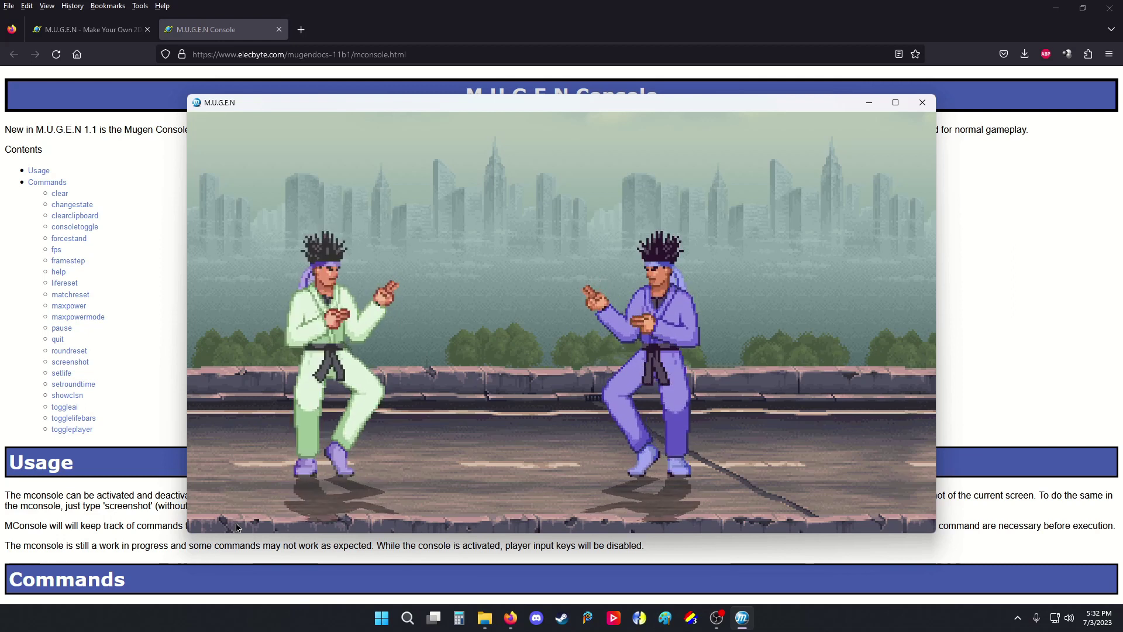
pyautogui.press('Left')
pyautogui.press('Left')
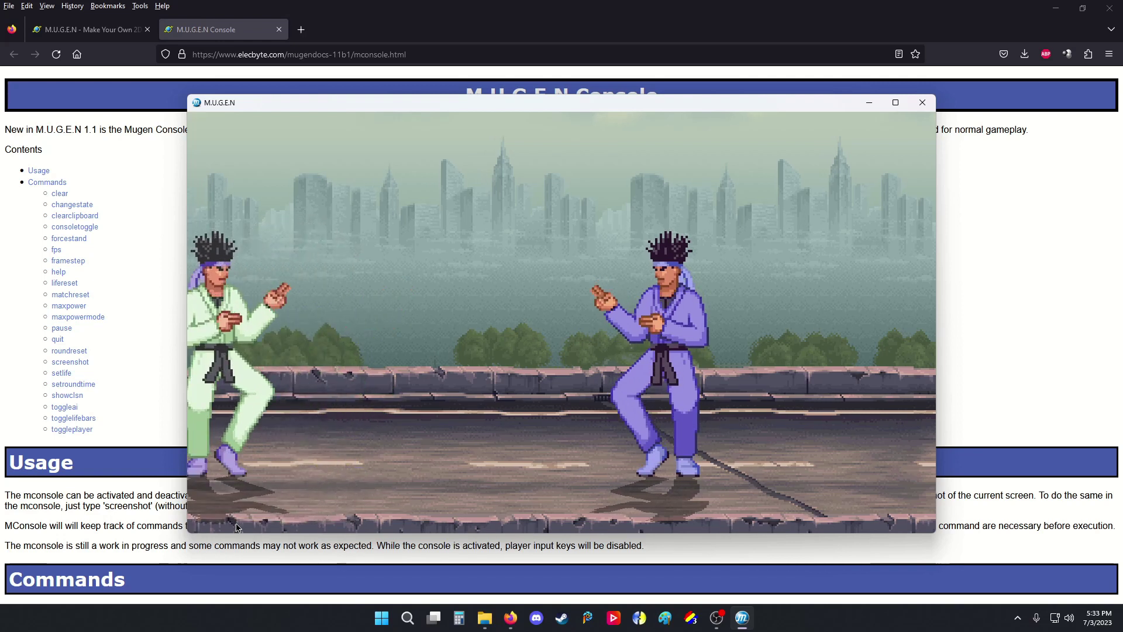
pyautogui.press('Right')
pyautogui.press('Up')
pyautogui.press('Right')
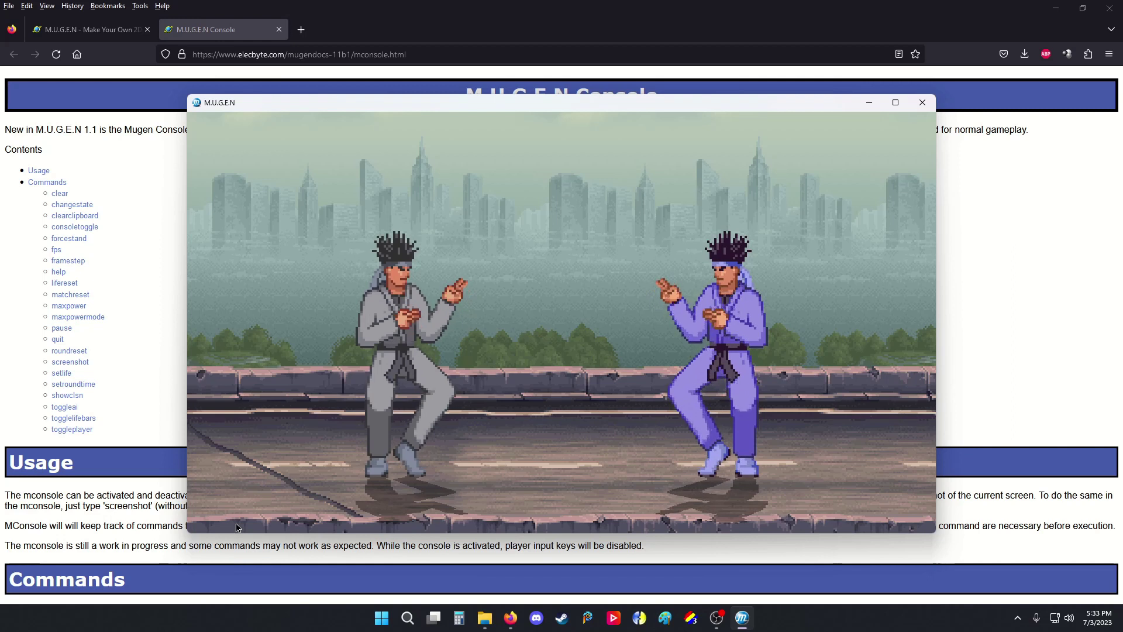
# Step: Jump player one backward and forward and walk him up to player two
pyautogui.press('Up')
pyautogui.press('Left')
pyautogui.press('Up')
pyautogui.press('Right')
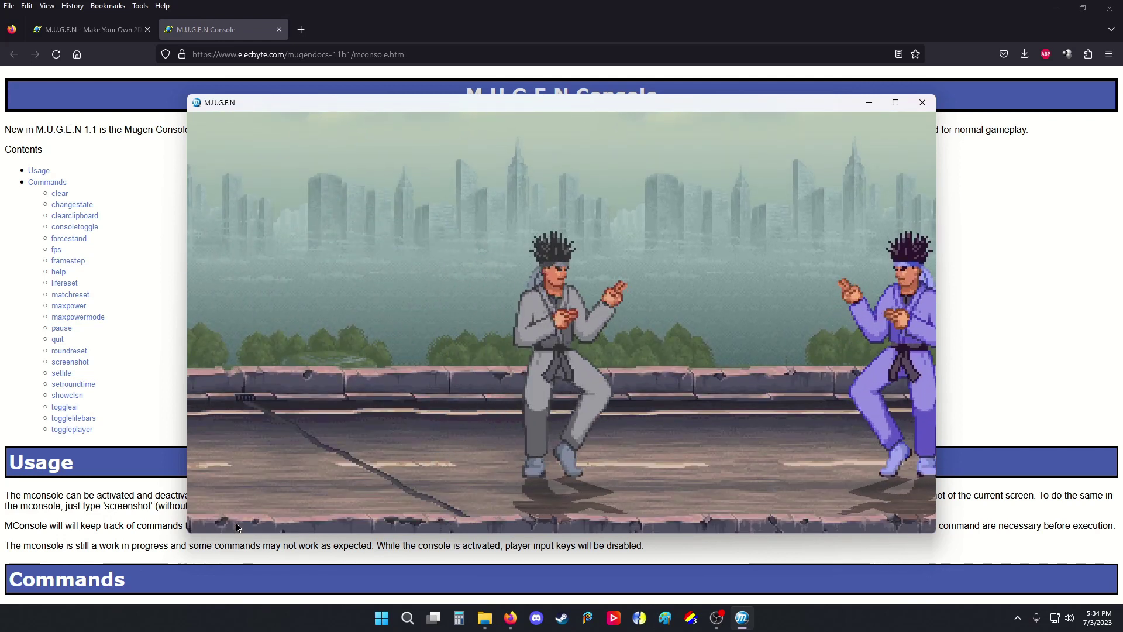
pyautogui.press('Right')
# Step: Perform player one's multi-hit super palm attack against player two
pyautogui.press('Right')
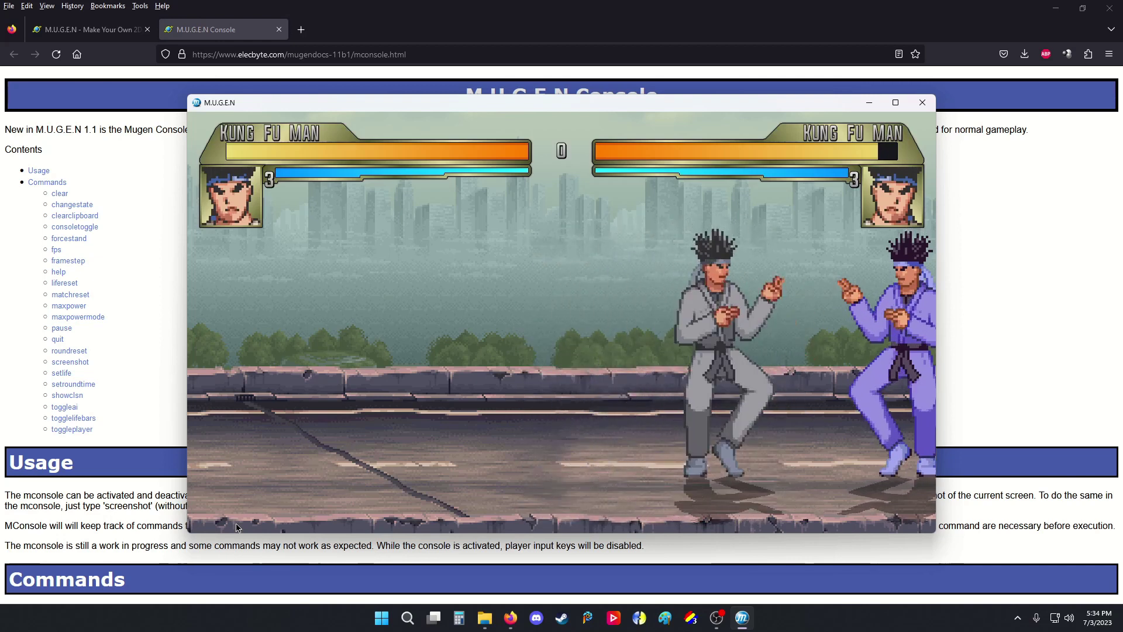
pyautogui.press('Down')
pyautogui.press('Right')
pyautogui.press('a')
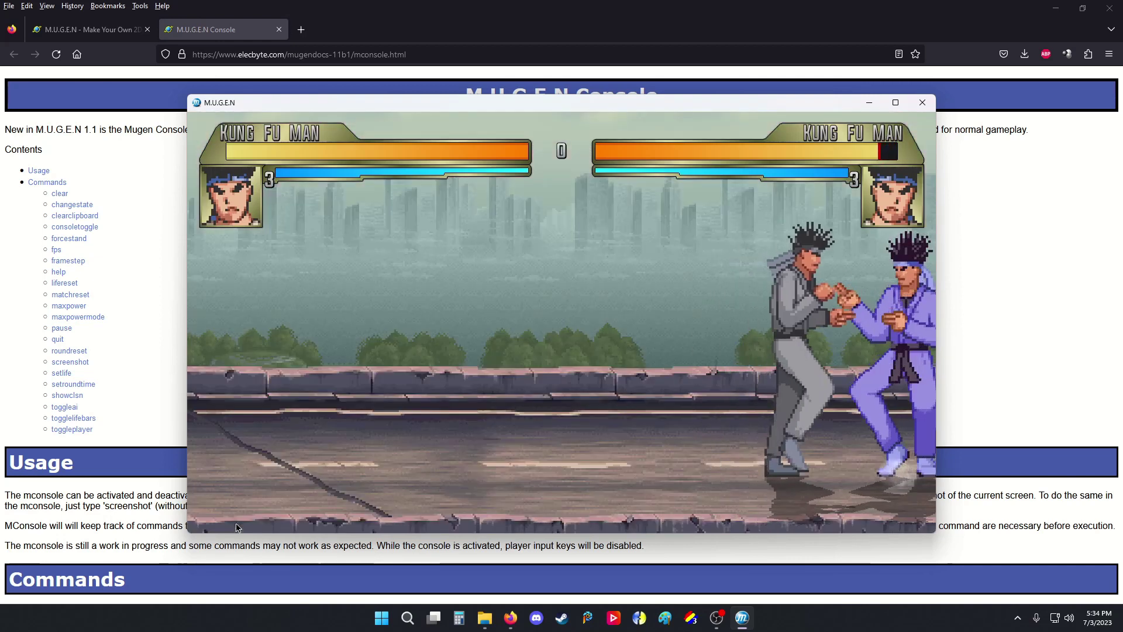
pyautogui.press('Right')
pyautogui.press('Down')
pyautogui.press('Right')
pyautogui.press('a')
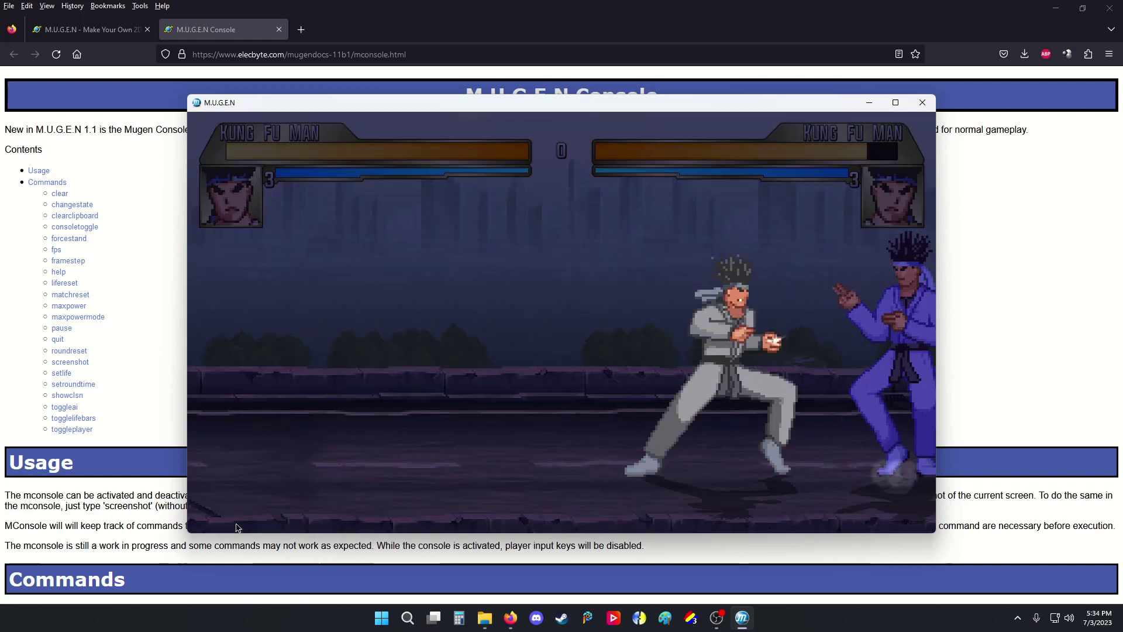
pyautogui.press('x')
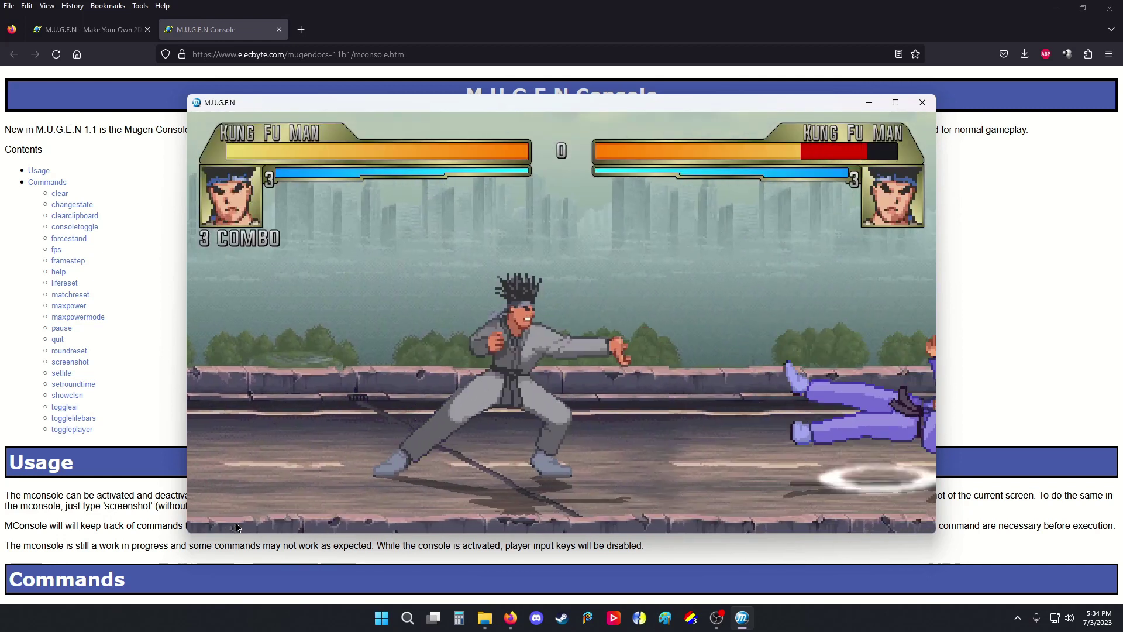
# Step: Walk player one away from player two and jump repeatedly in place, forward and backward
pyautogui.press('Left')
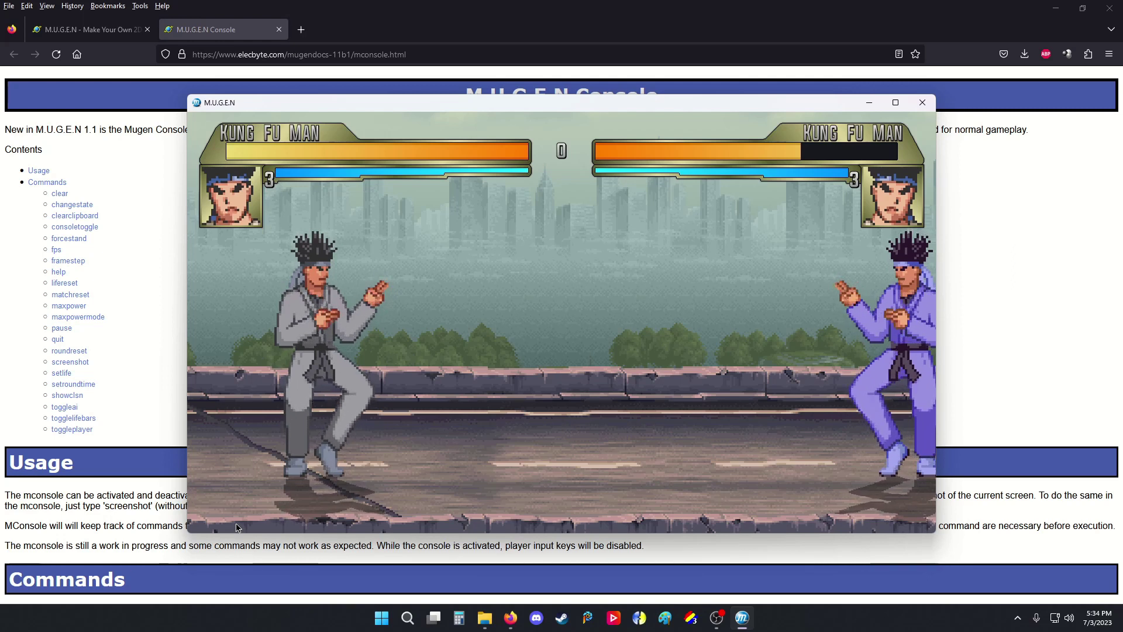
pyautogui.press('Up')
pyautogui.press('Up')
pyautogui.press('Up')
pyautogui.press('Up')
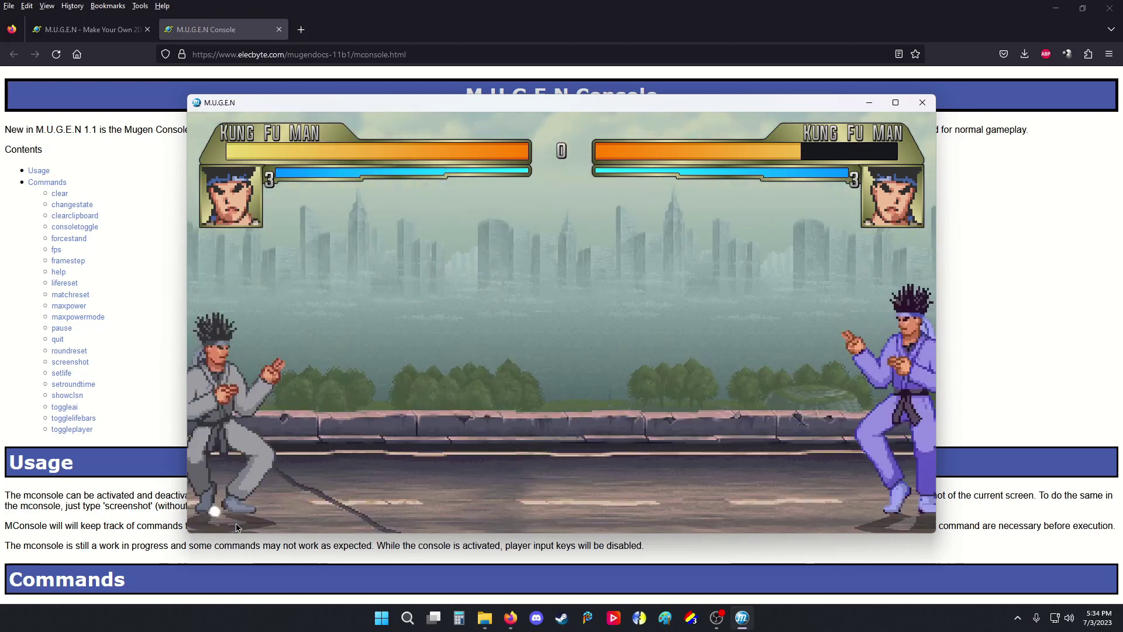
pyautogui.press('Up')
pyautogui.press('Up')
pyautogui.press('Right')
pyautogui.press('Up')
pyautogui.press('Left')
pyautogui.press('Up')
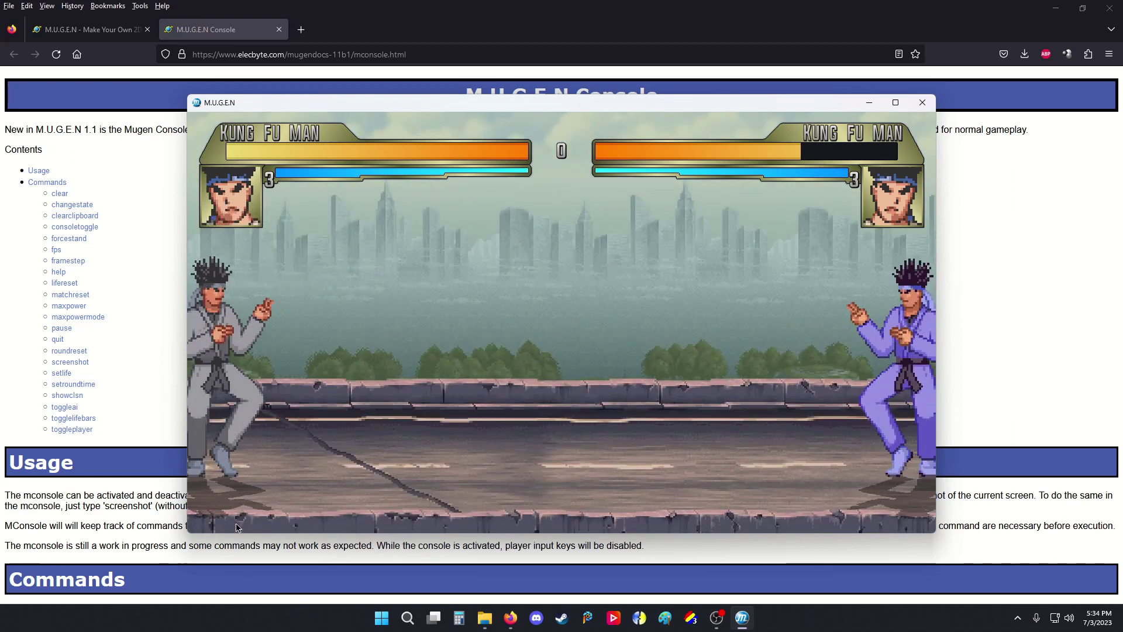